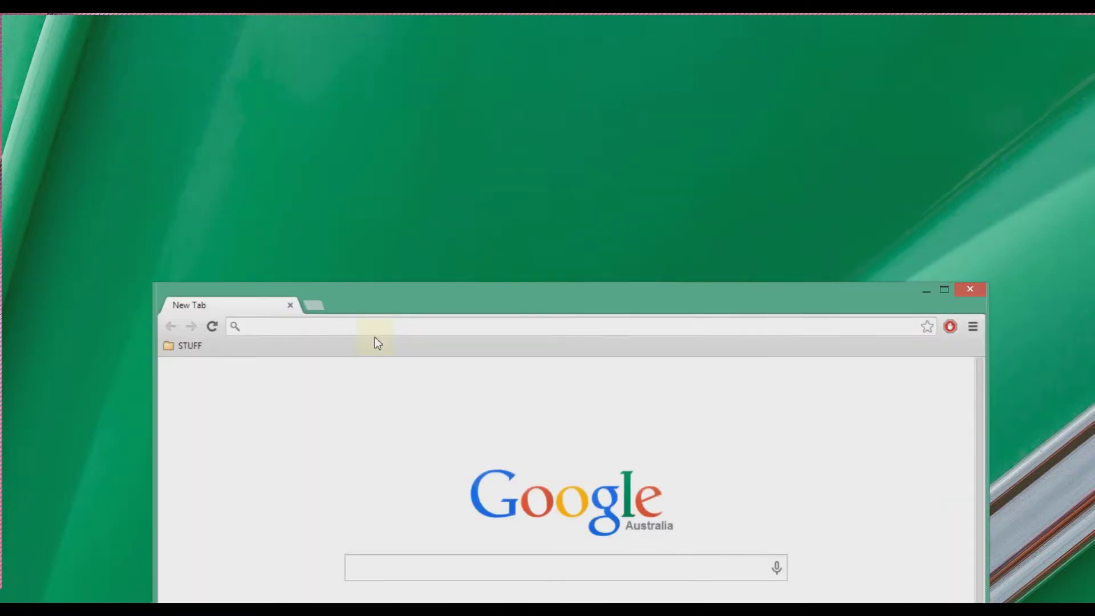
- Open the WooCommerce Products › Categories admin page from wp-admin and dismiss the alert showing 0
{"action": "left_click", "coordinate": [371, 309]}
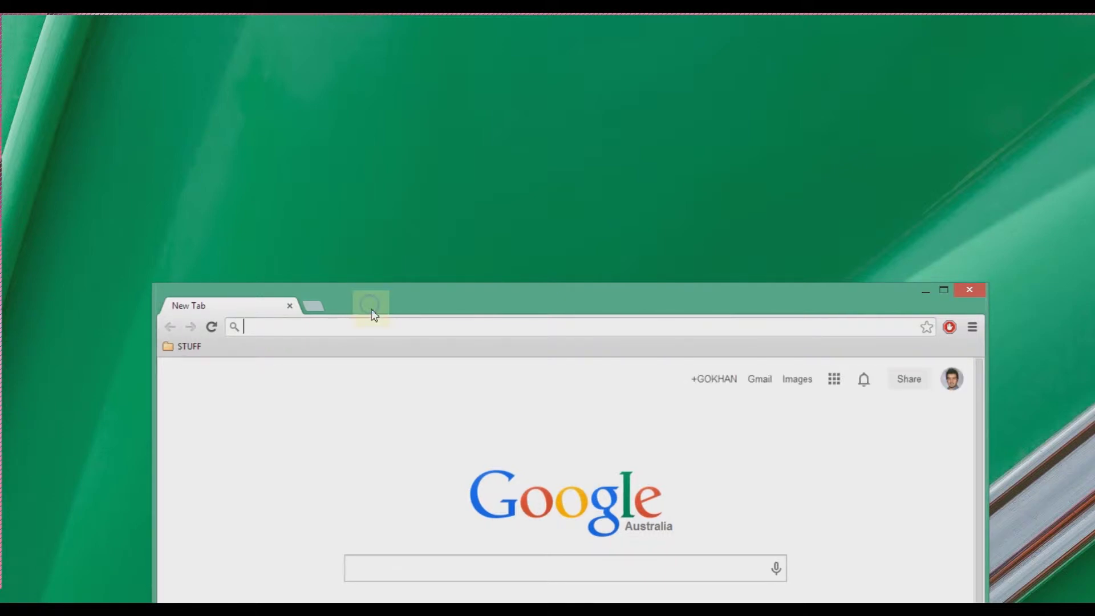
{"action": "left_click_drag", "start_coordinate": [371, 309], "coordinate": [375, 317]}
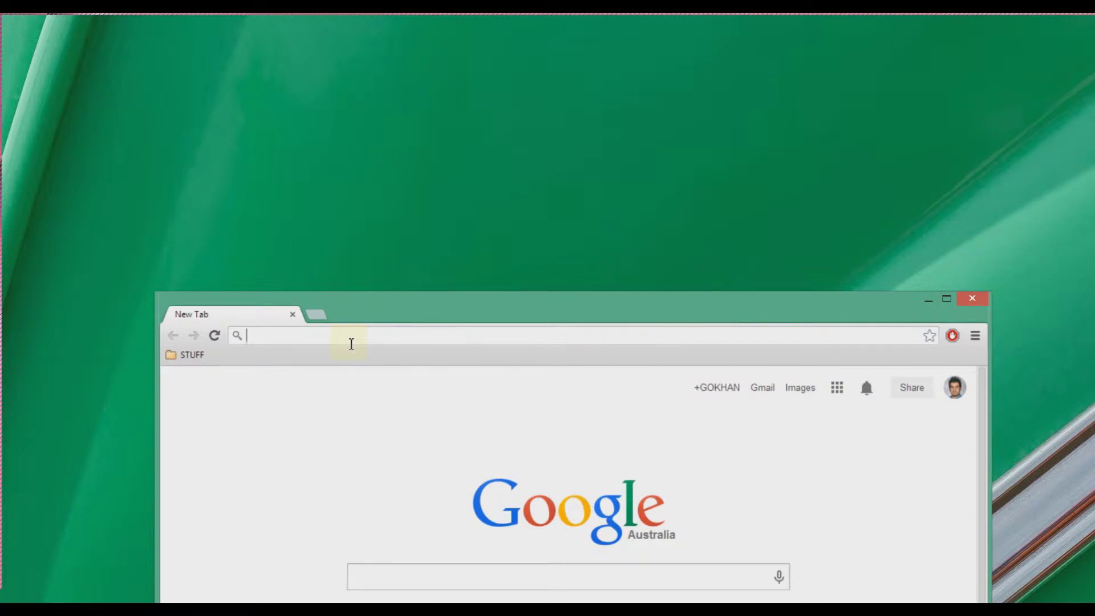
{"action": "type", "text": "QUEE"}
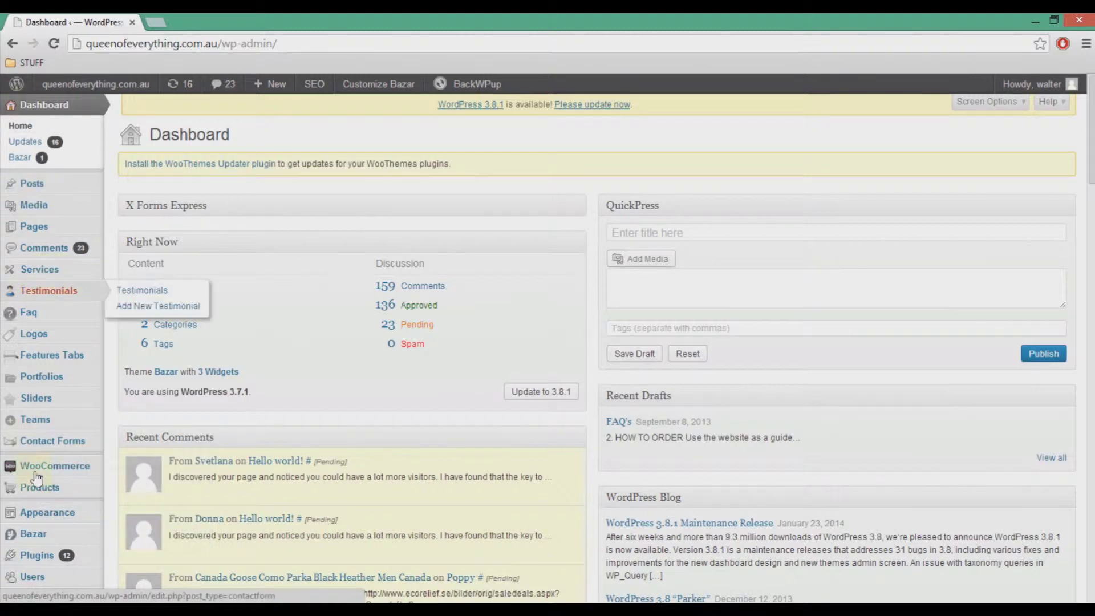
{"action": "mouse_move", "coordinate": [36, 467]}
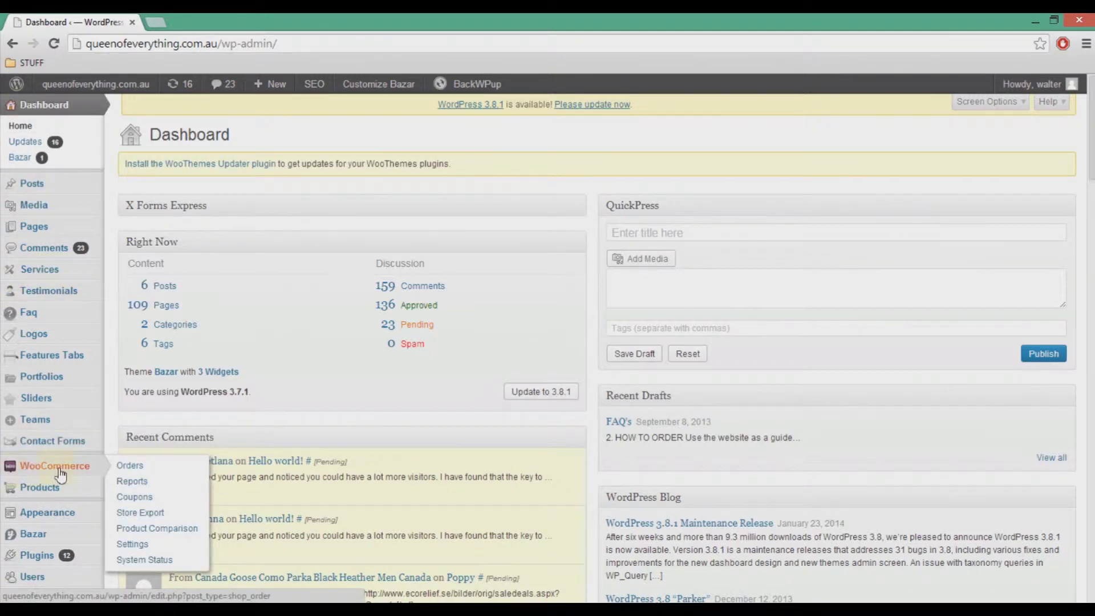
{"action": "mouse_move", "coordinate": [60, 492]}
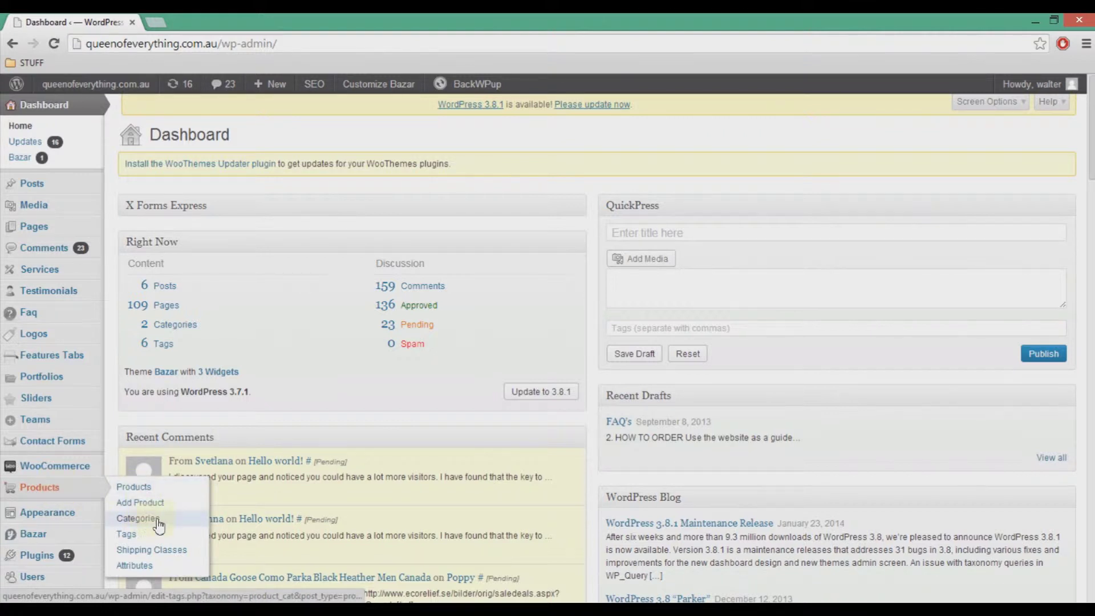
{"action": "left_click", "coordinate": [137, 518]}
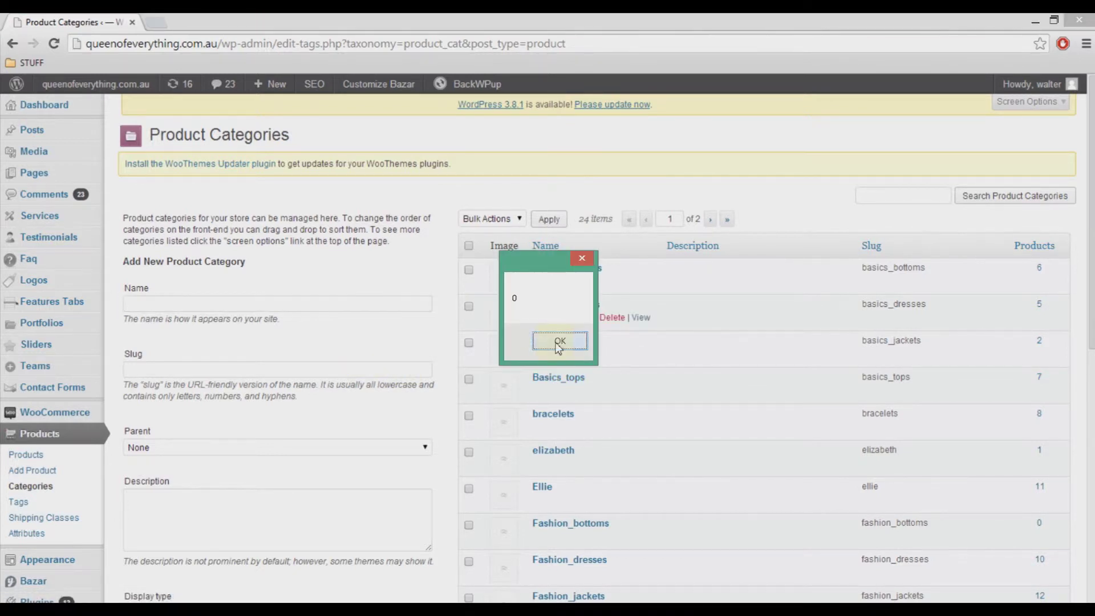
{"action": "left_click", "coordinate": [558, 343]}
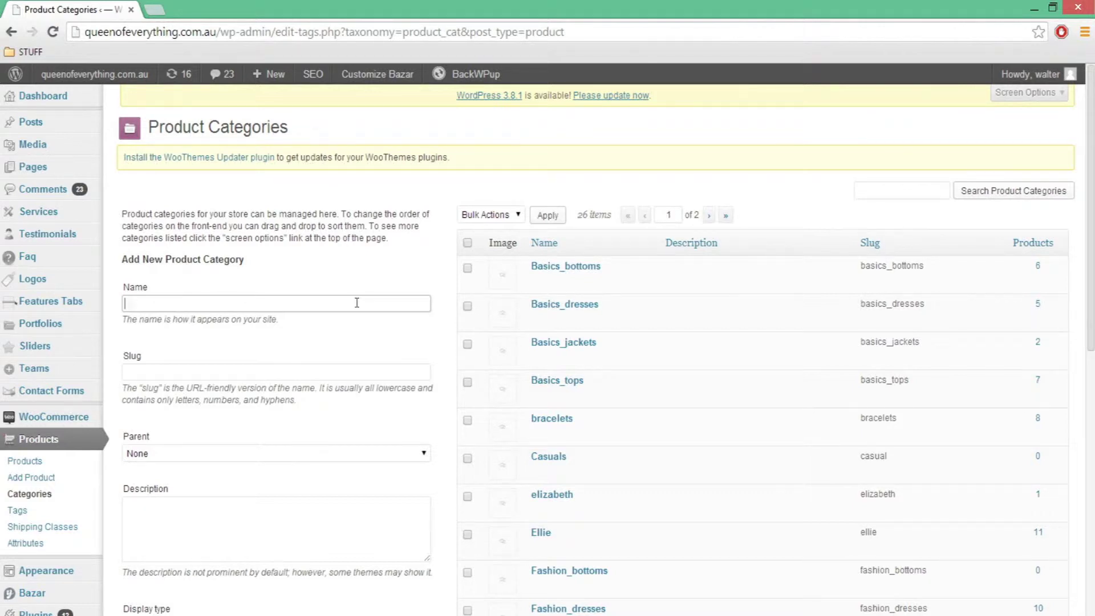
- Enter XYZ as the new category name and xyz as its slug
{"action": "type", "text": "XYZ"}
{"action": "left_click", "coordinate": [293, 373]}
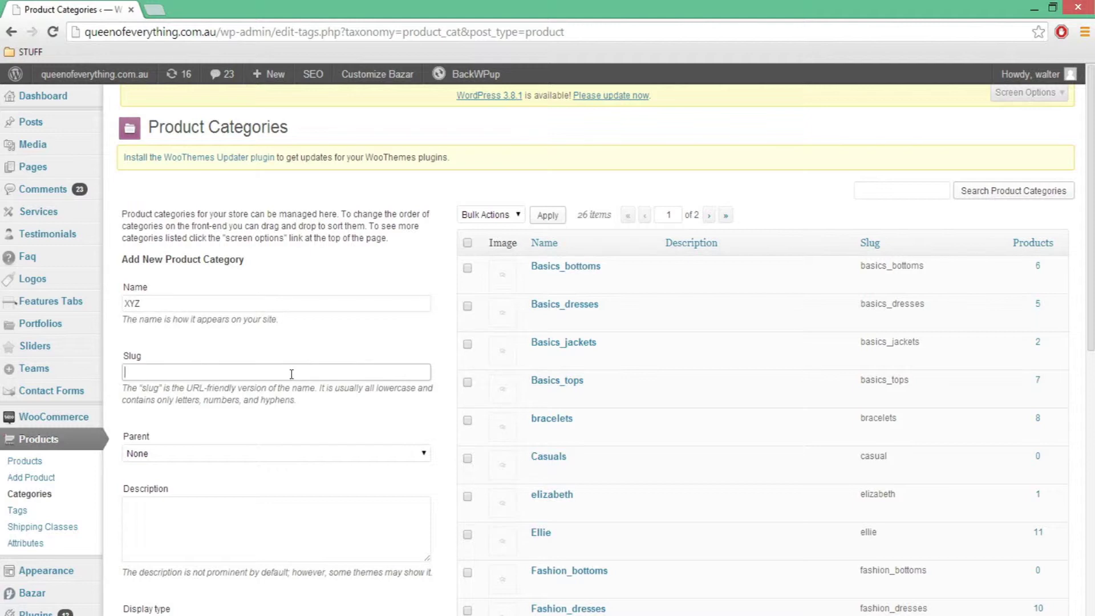
{"action": "type", "text": "xyz"}
{"action": "scroll", "coordinate": [285, 372], "scroll_direction": "down", "scroll_amount": 3}
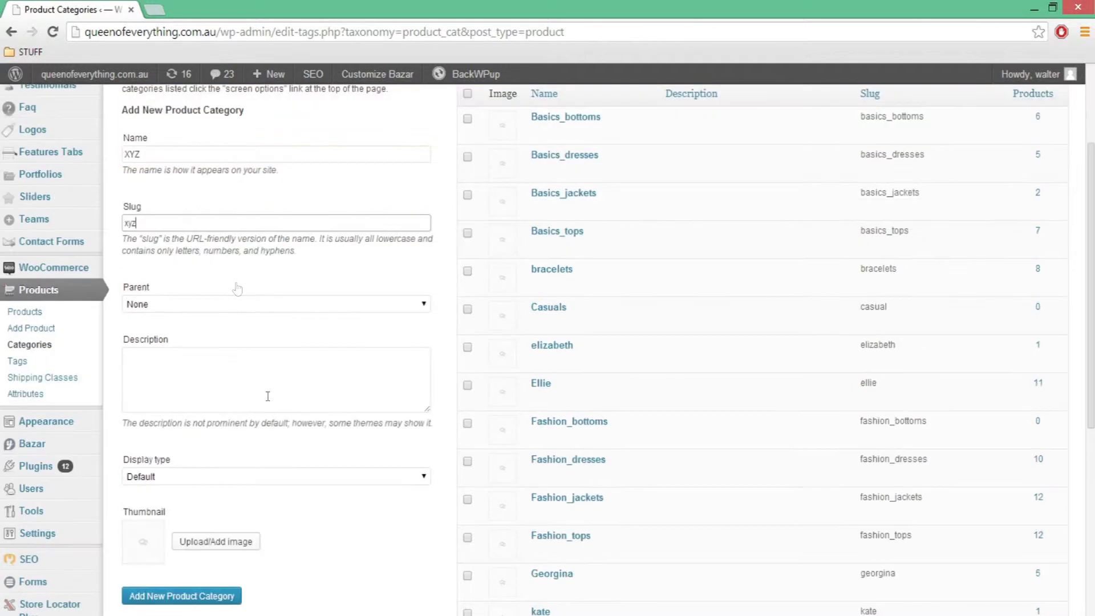
{"action": "scroll", "coordinate": [268, 391], "scroll_direction": "up", "scroll_amount": 1}
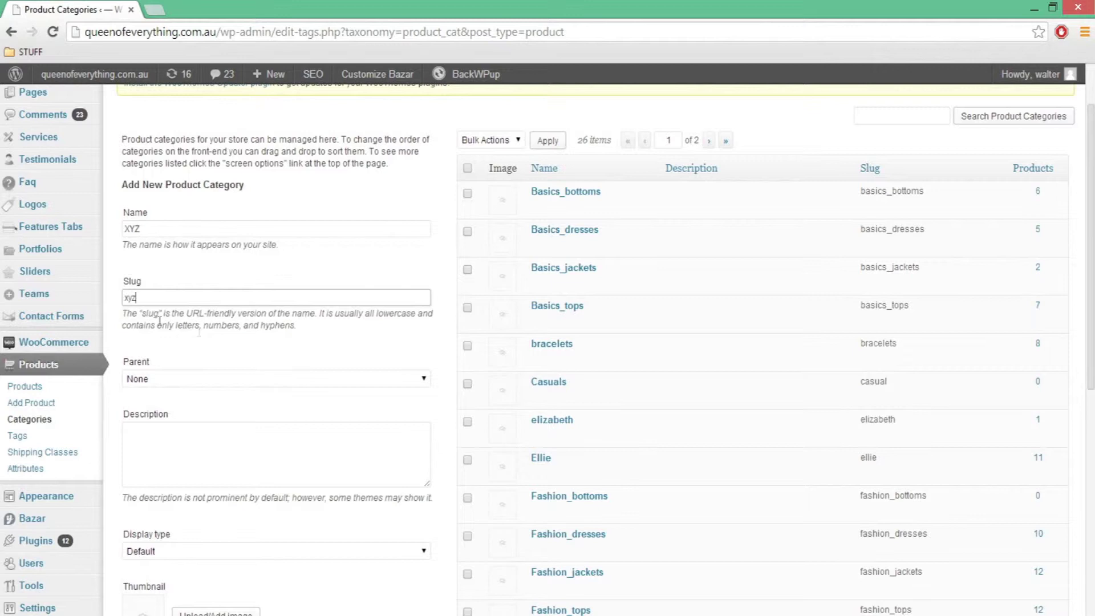
{"action": "left_click_drag", "start_coordinate": [123, 313], "coordinate": [303, 332]}
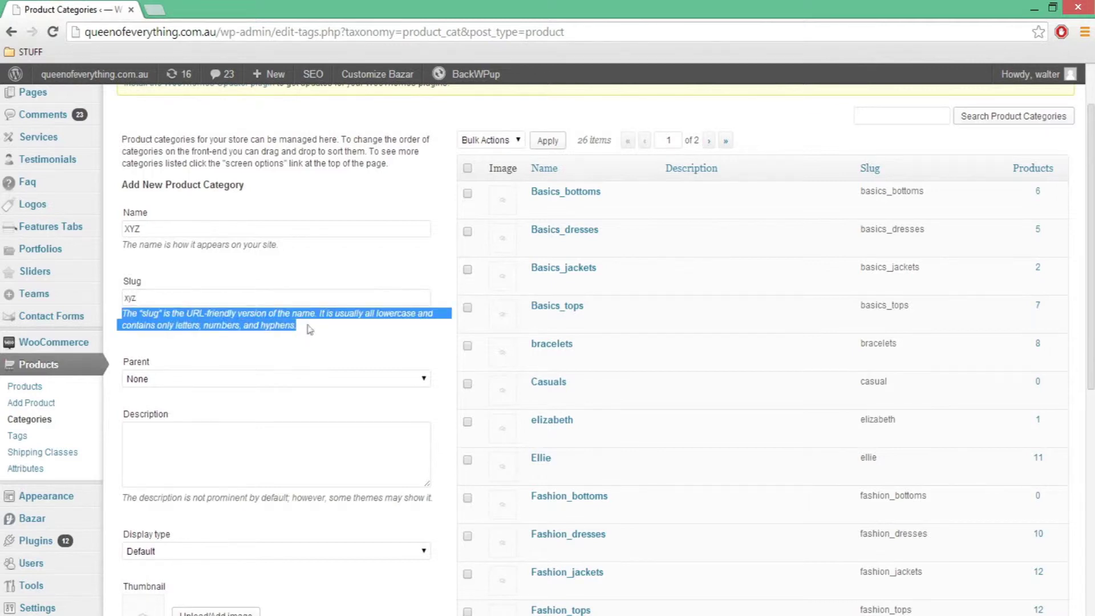
{"action": "left_click", "coordinate": [153, 298]}
{"action": "left_click_drag", "start_coordinate": [145, 229], "coordinate": [122, 228]}
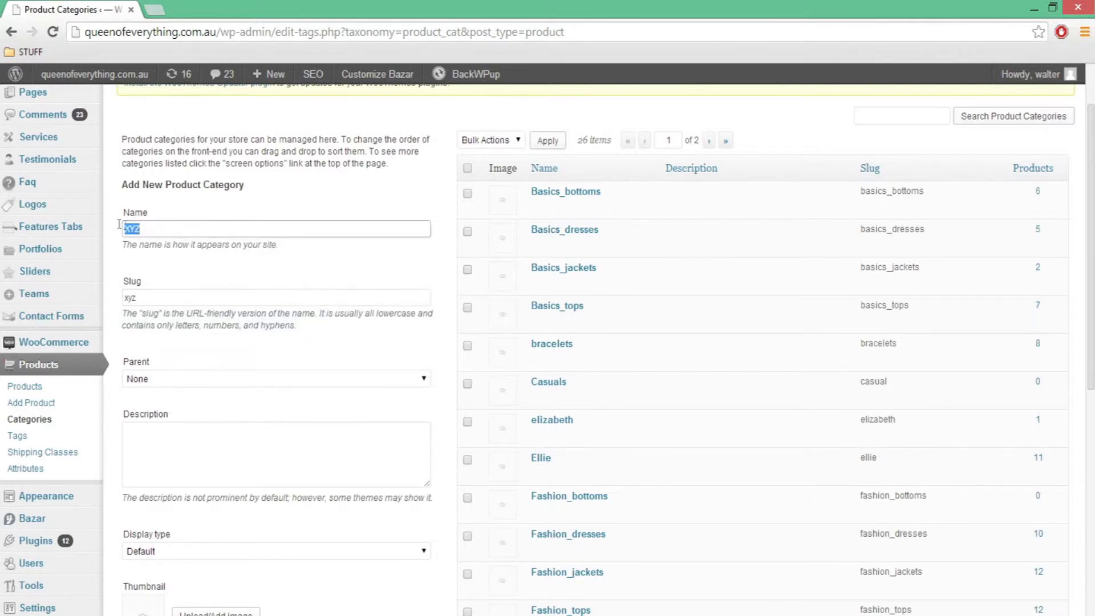
{"action": "left_click", "coordinate": [180, 273]}
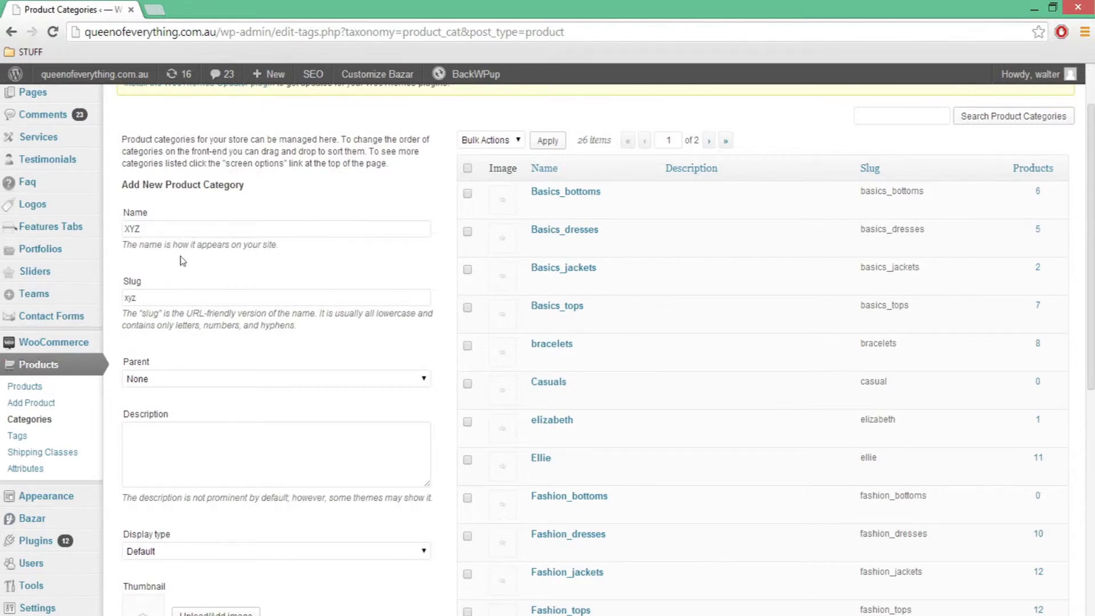
- Leave the parent category as None and review the Display type options
{"action": "scroll", "coordinate": [192, 376], "scroll_direction": "down", "scroll_amount": 1}
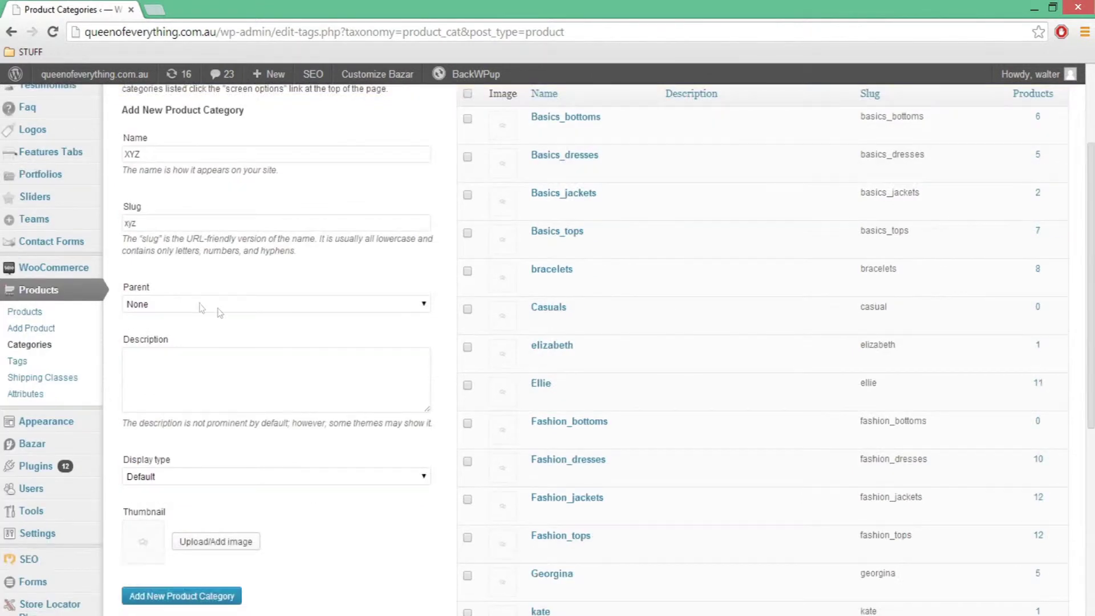
{"action": "left_click", "coordinate": [176, 309]}
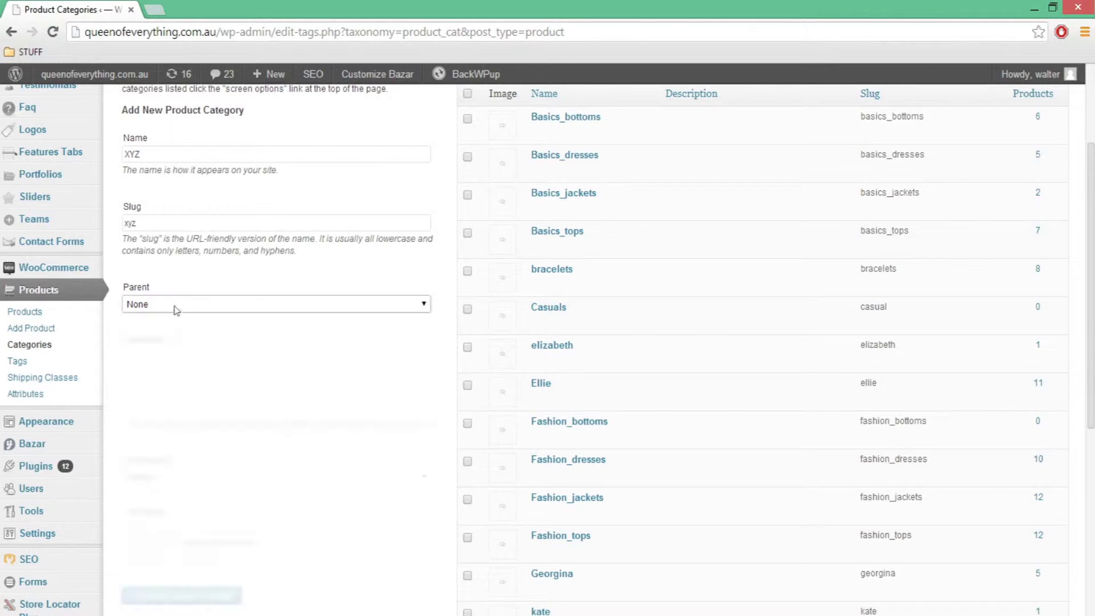
{"action": "left_click", "coordinate": [165, 330]}
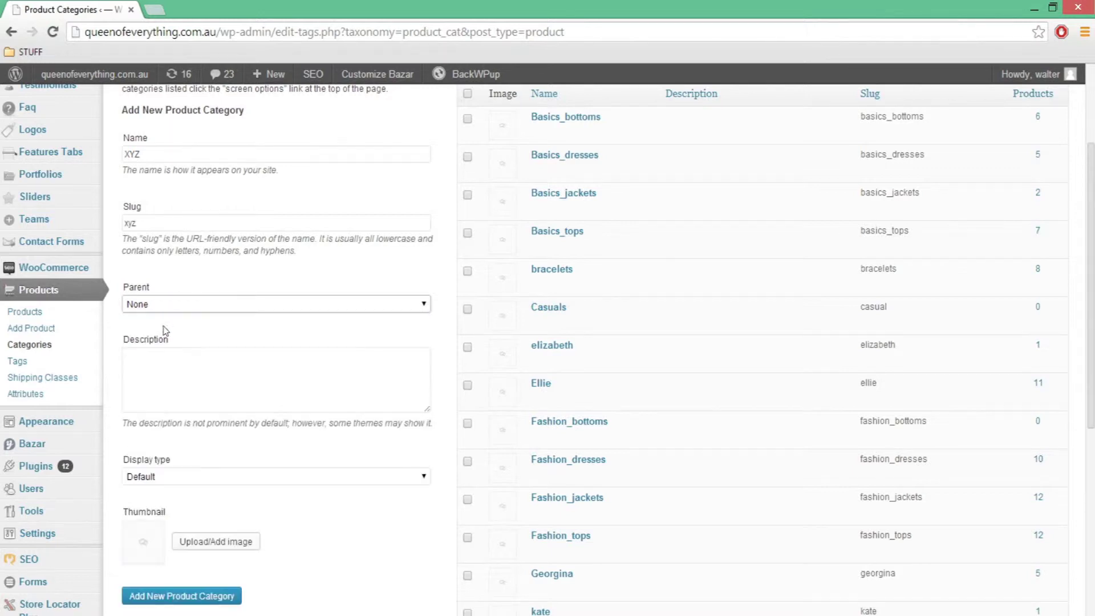
{"action": "double_click", "coordinate": [132, 154]}
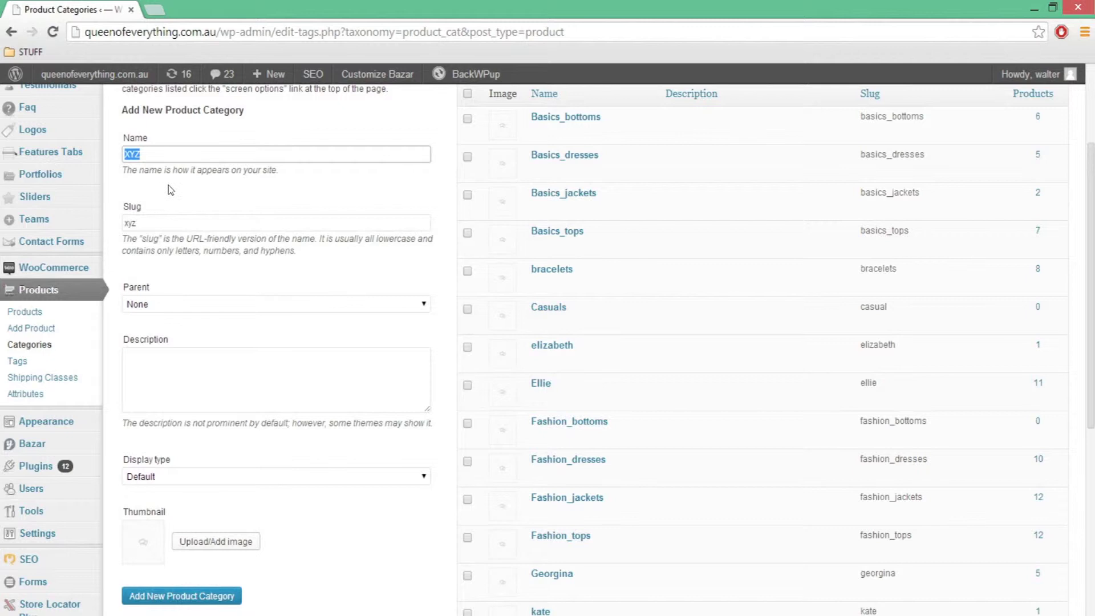
{"action": "left_click", "coordinate": [171, 190]}
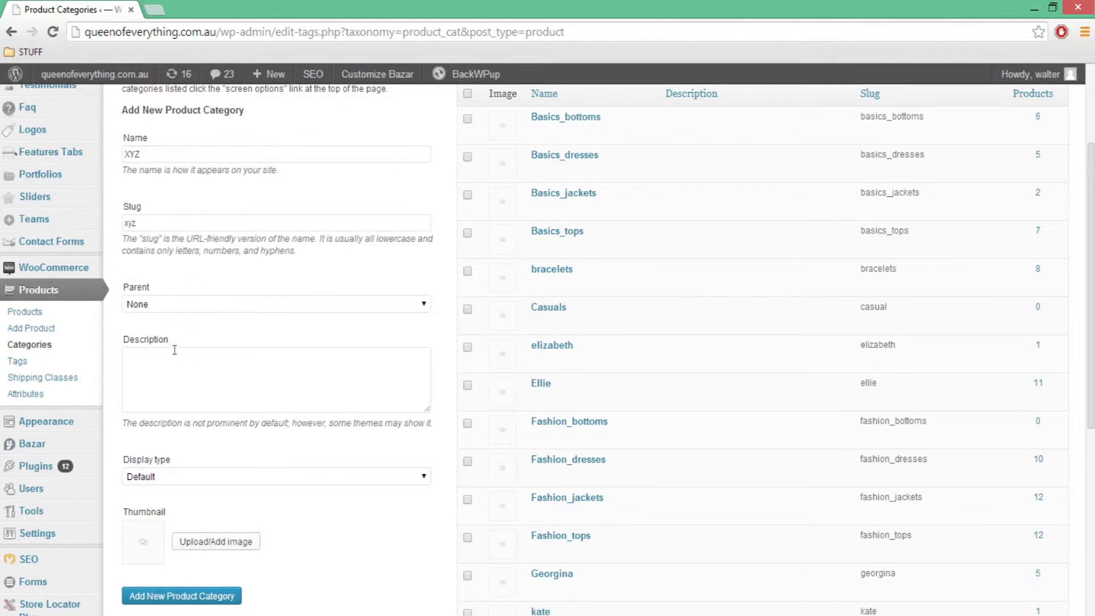
{"action": "scroll", "coordinate": [175, 350], "scroll_direction": "down", "scroll_amount": 1}
{"action": "left_click", "coordinate": [133, 307]}
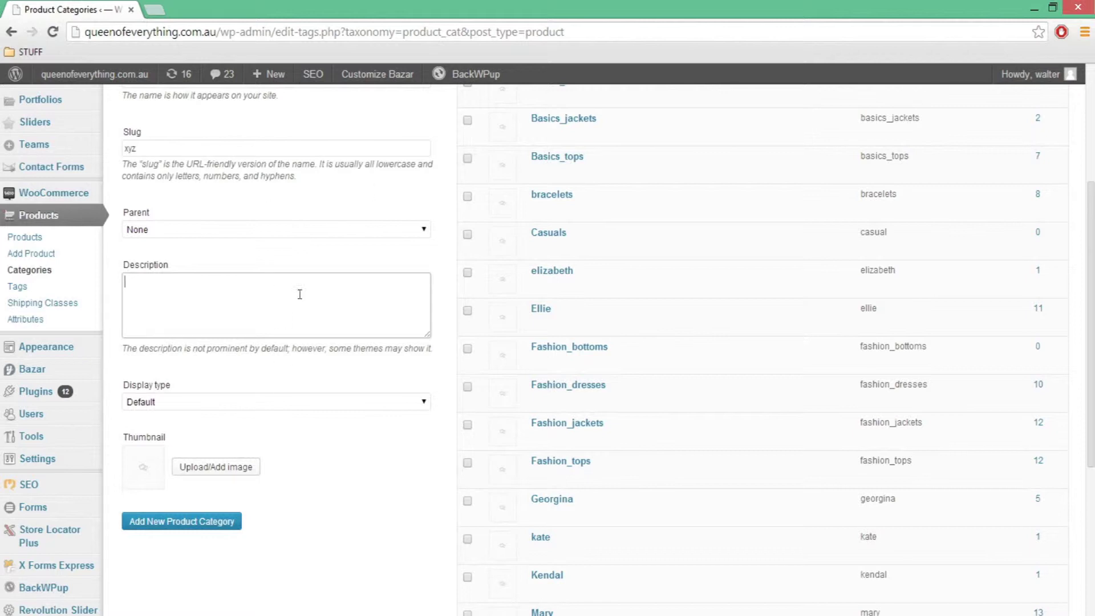
{"action": "scroll", "coordinate": [215, 330], "scroll_direction": "down", "scroll_amount": 1}
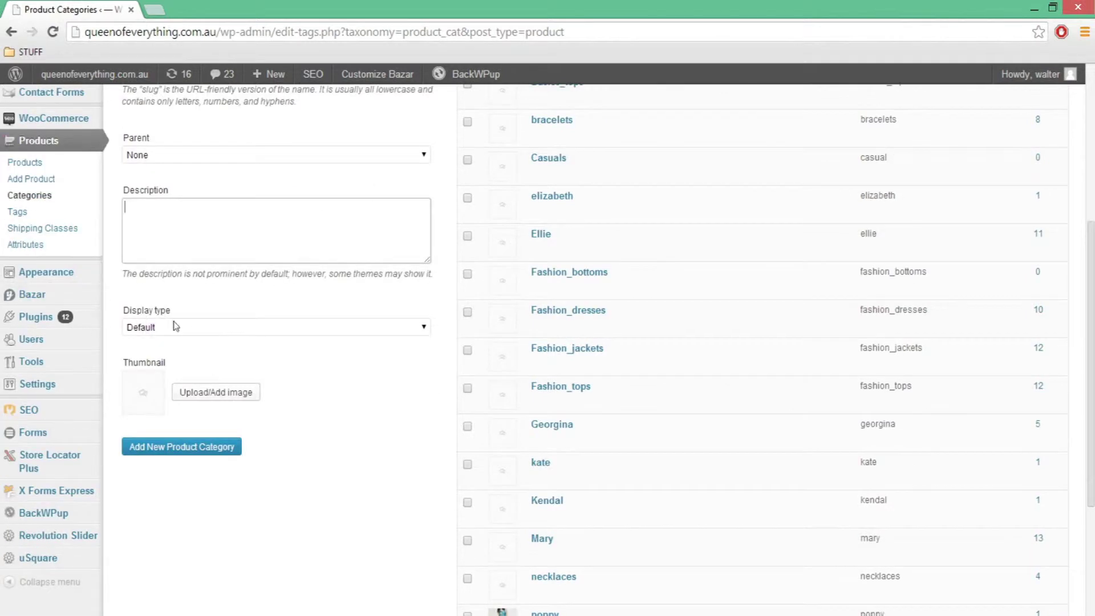
{"action": "scroll", "coordinate": [174, 327], "scroll_direction": "down", "scroll_amount": 1}
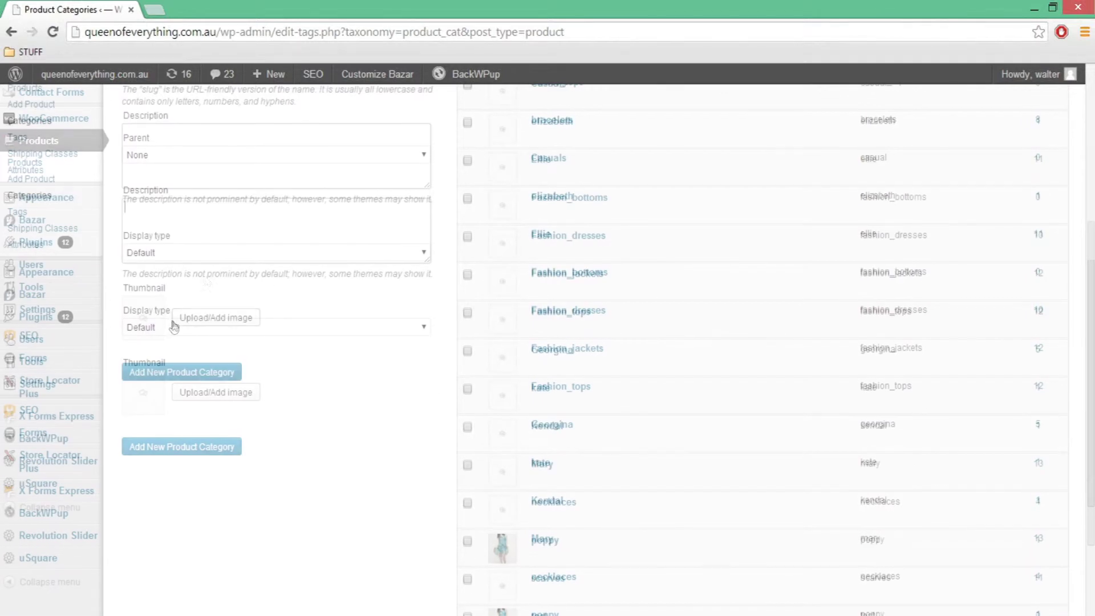
{"action": "left_click", "coordinate": [254, 256]}
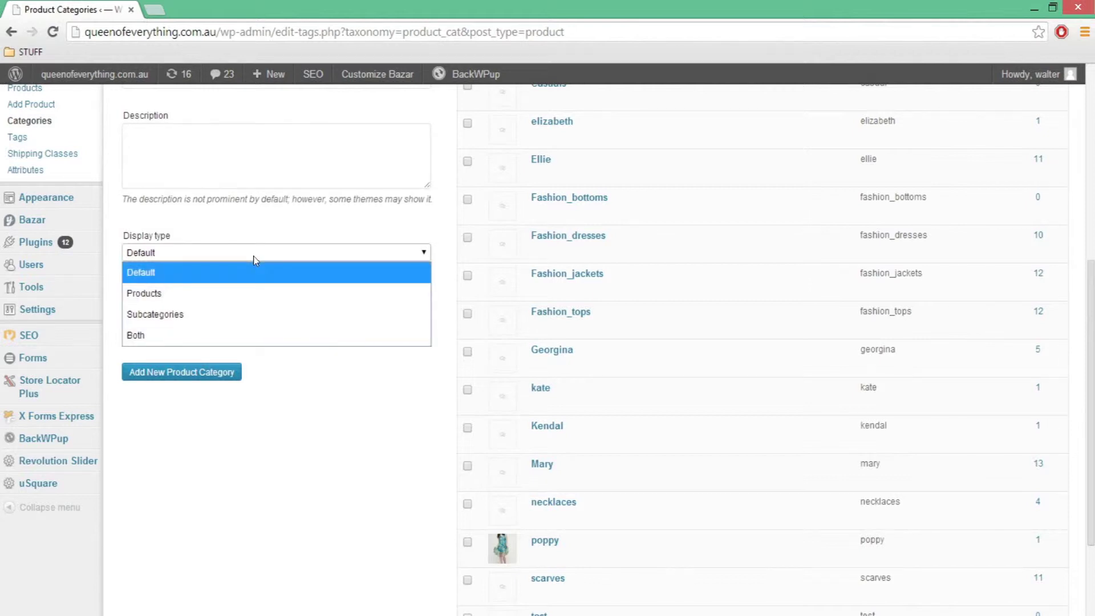
{"action": "left_click", "coordinate": [205, 274]}
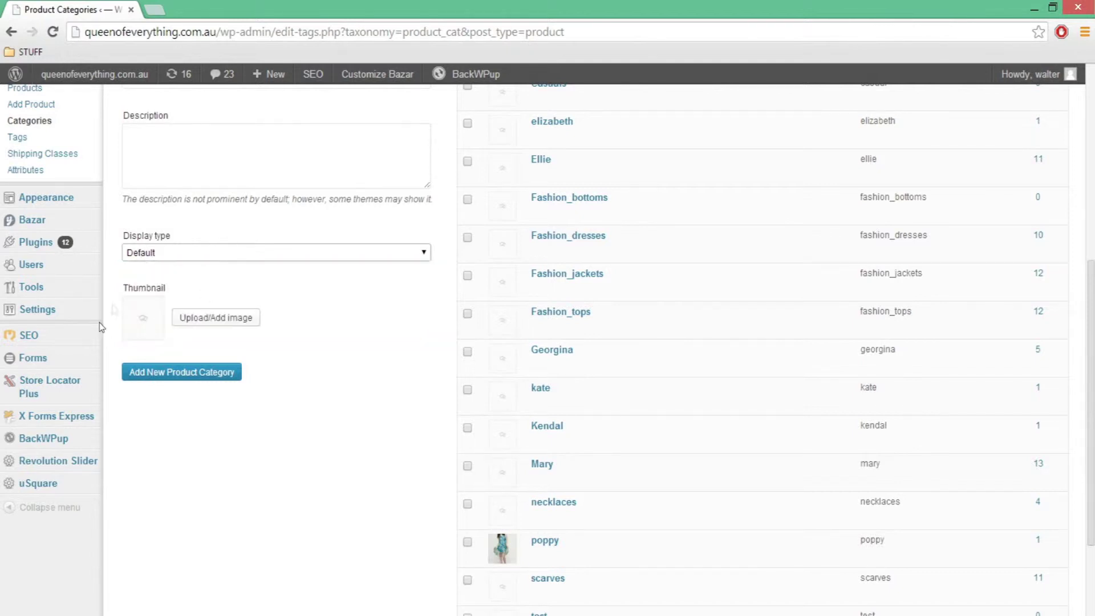
{"action": "left_click", "coordinate": [214, 322]}
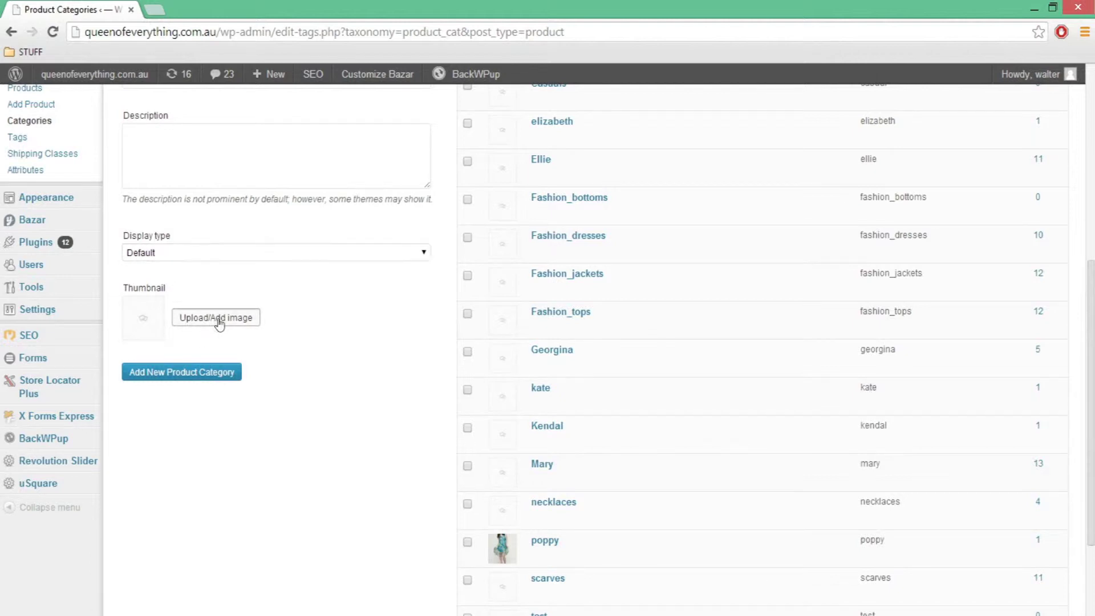
{"action": "left_click", "coordinate": [56, 134]}
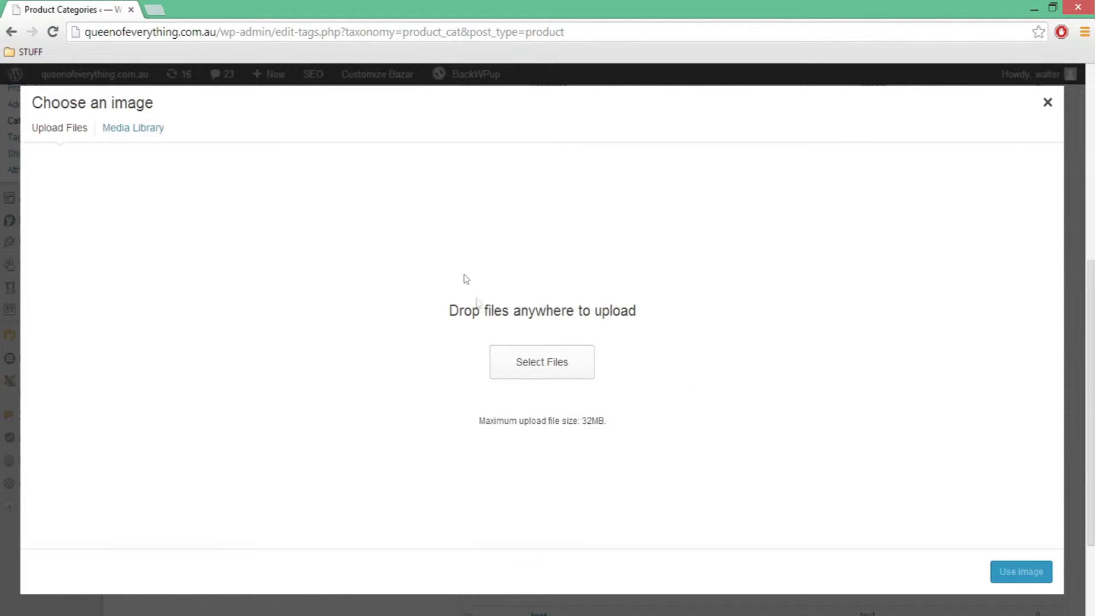
{"action": "left_click", "coordinate": [1047, 103]}
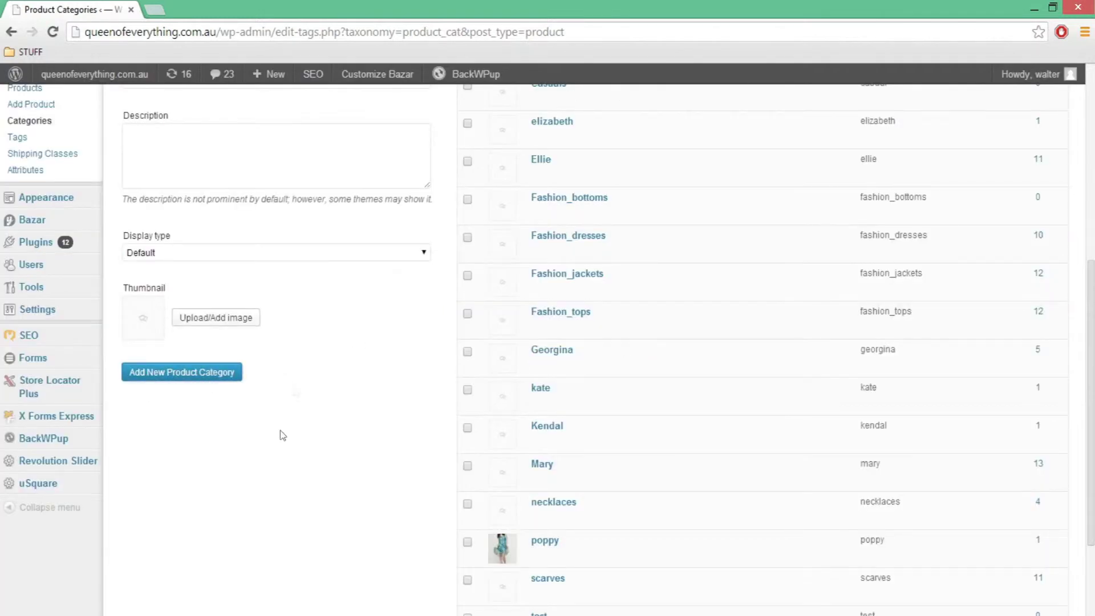
{"action": "scroll", "coordinate": [314, 421], "scroll_direction": "up", "scroll_amount": 1}
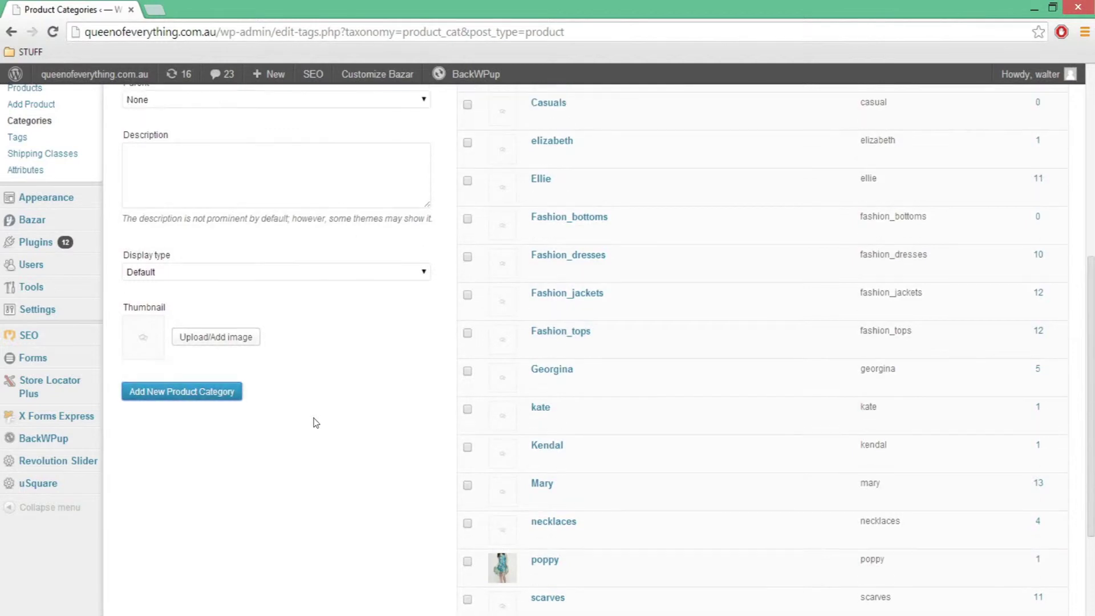
- Search the product categories list for xyz
{"action": "scroll", "coordinate": [1091, 293], "scroll_direction": "up", "scroll_amount": 5}
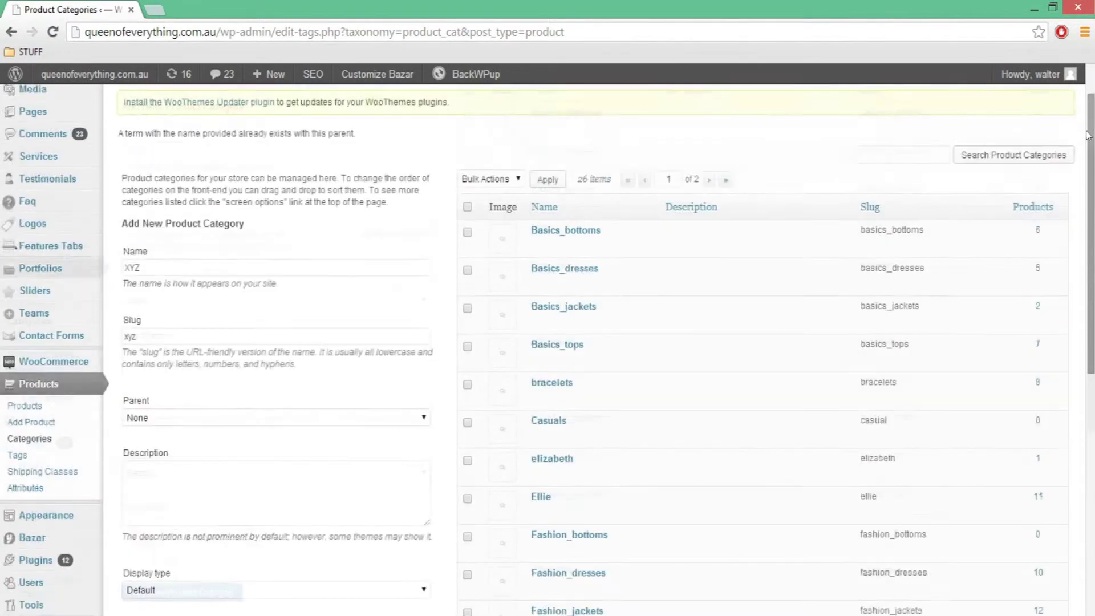
{"action": "scroll", "coordinate": [1076, 422], "scroll_direction": "down", "scroll_amount": 8}
{"action": "scroll", "coordinate": [1076, 422], "scroll_direction": "up", "scroll_amount": 8}
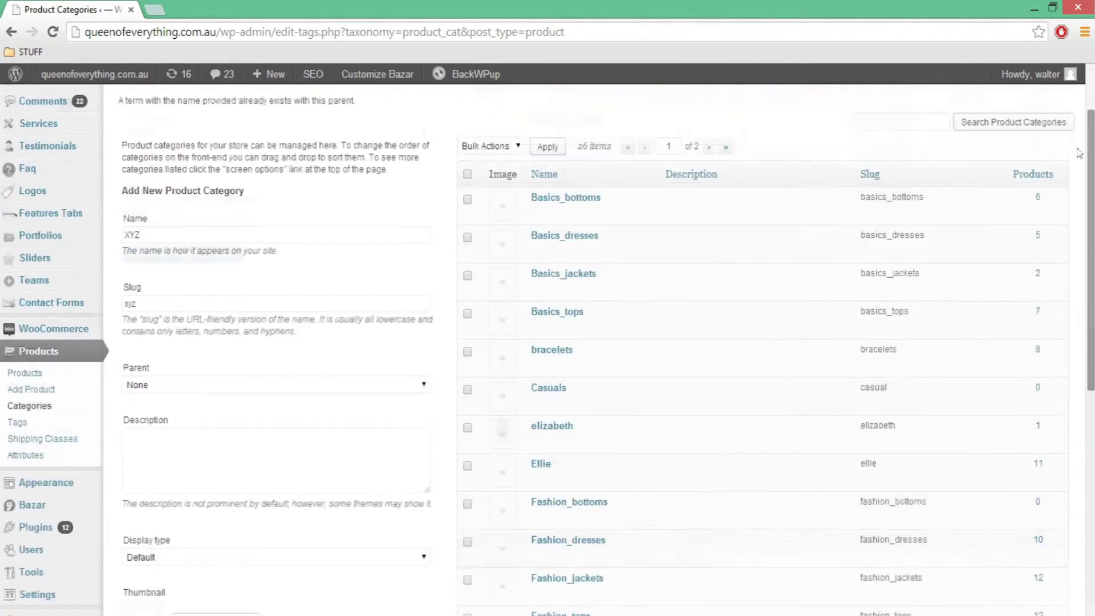
{"action": "scroll", "coordinate": [1078, 153], "scroll_direction": "down", "scroll_amount": 8}
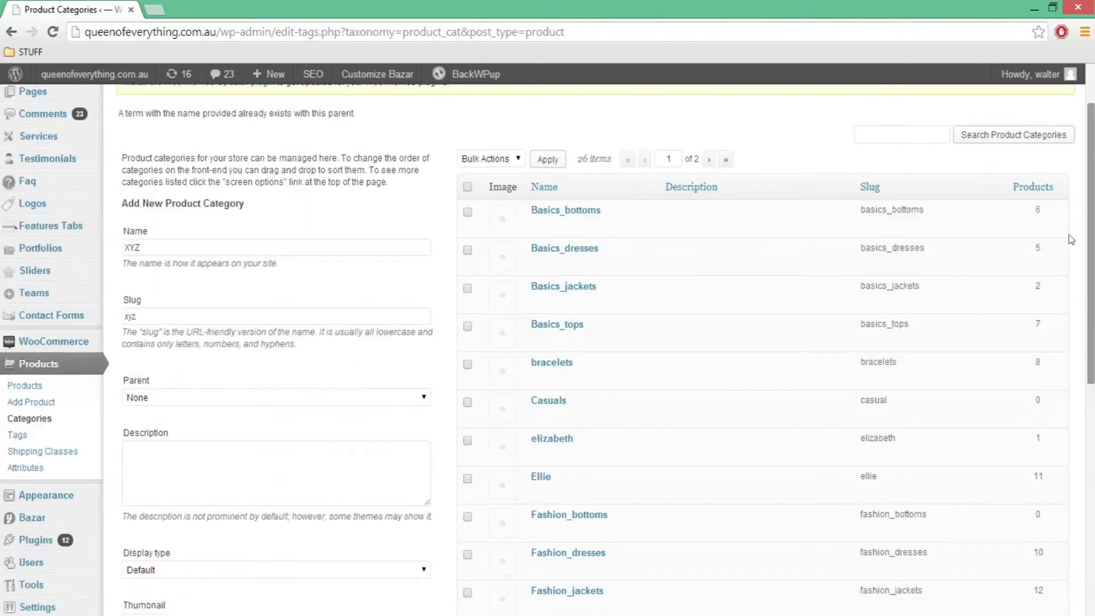
{"action": "scroll", "coordinate": [1047, 119], "scroll_direction": "up", "scroll_amount": 8}
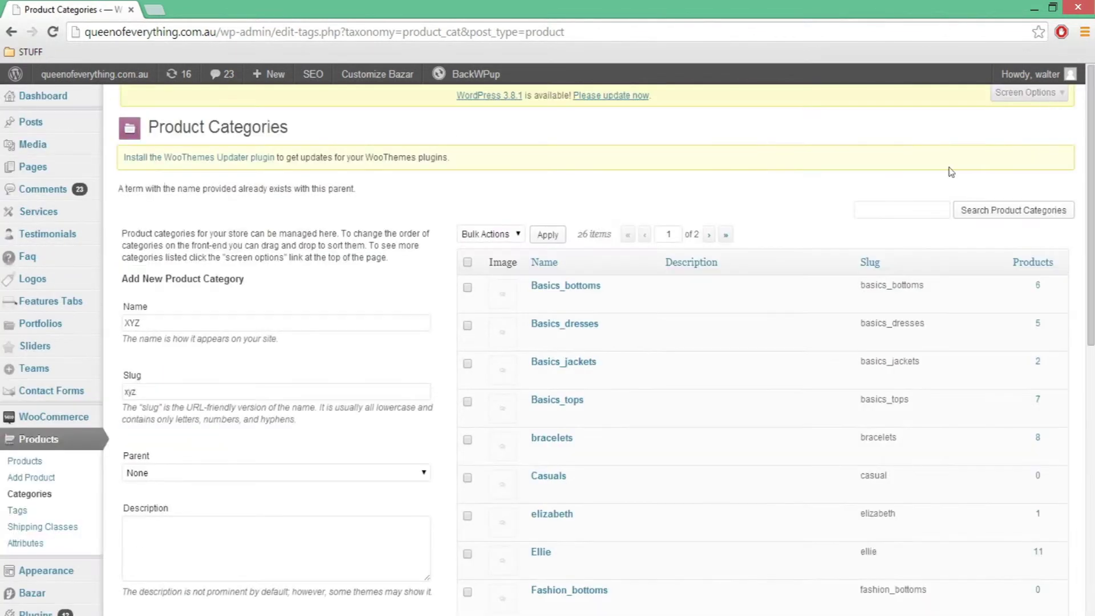
{"action": "left_click", "coordinate": [914, 206]}
{"action": "type", "text": "xyz"}
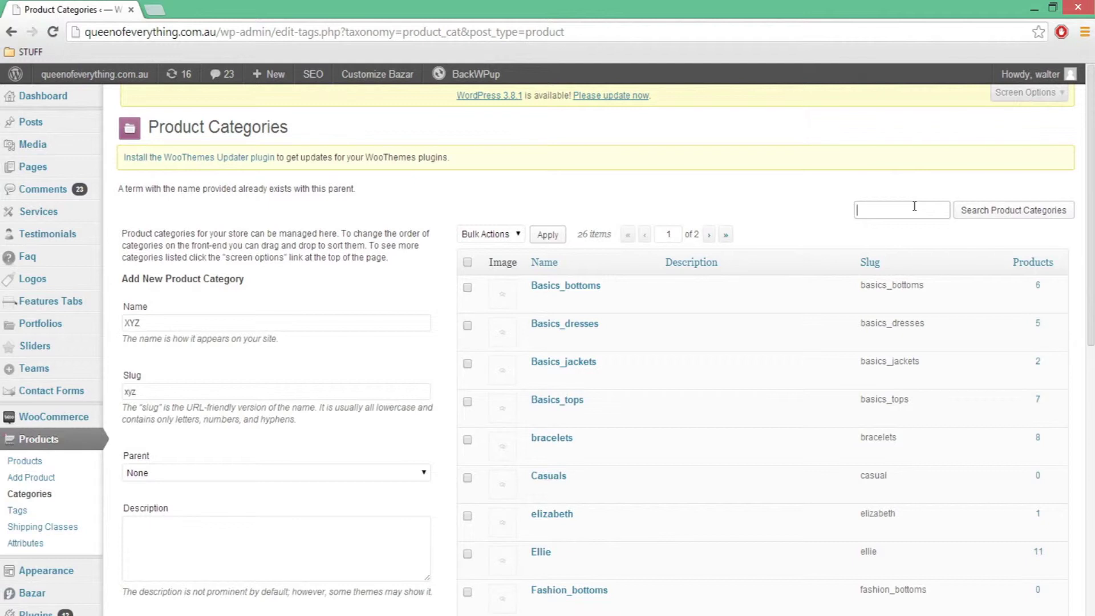
{"action": "left_click", "coordinate": [979, 212]}
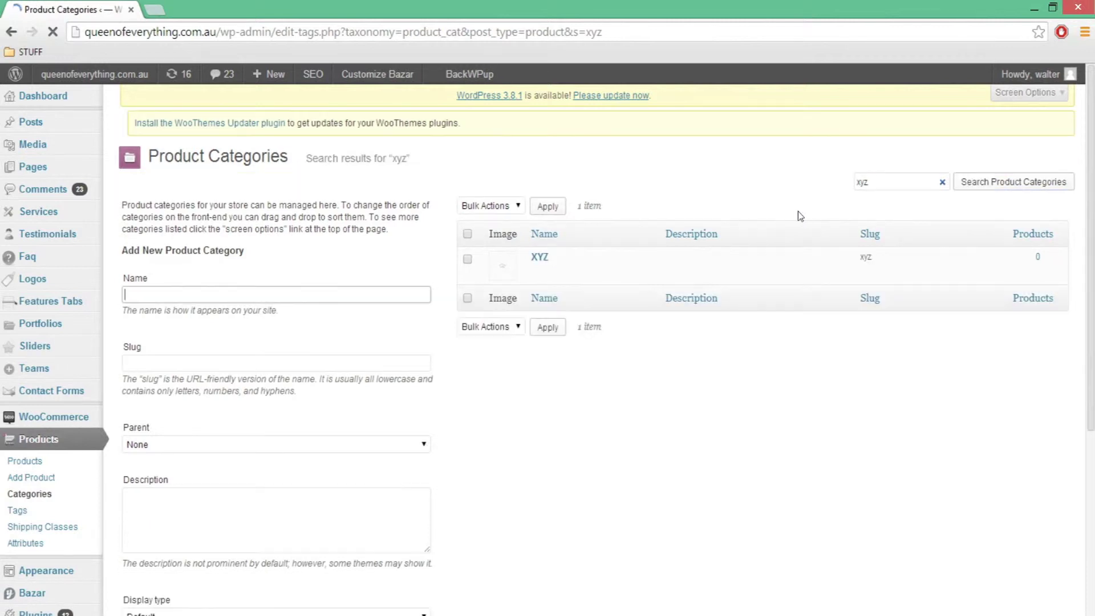
- Start a new page from Pages › Add New
{"action": "mouse_move", "coordinate": [549, 282]}
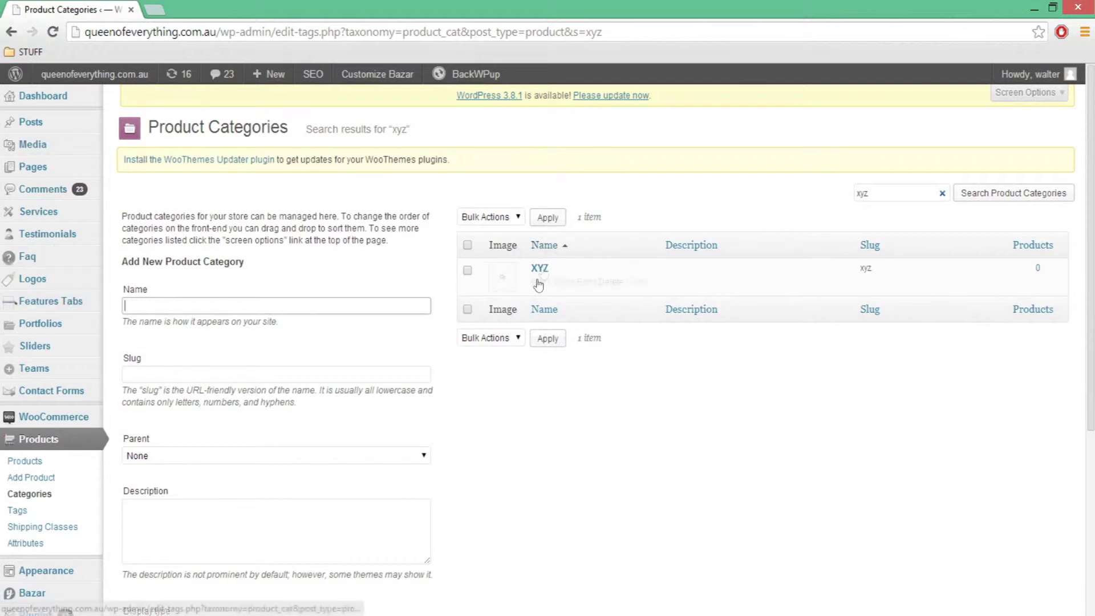
{"action": "mouse_move", "coordinate": [37, 122]}
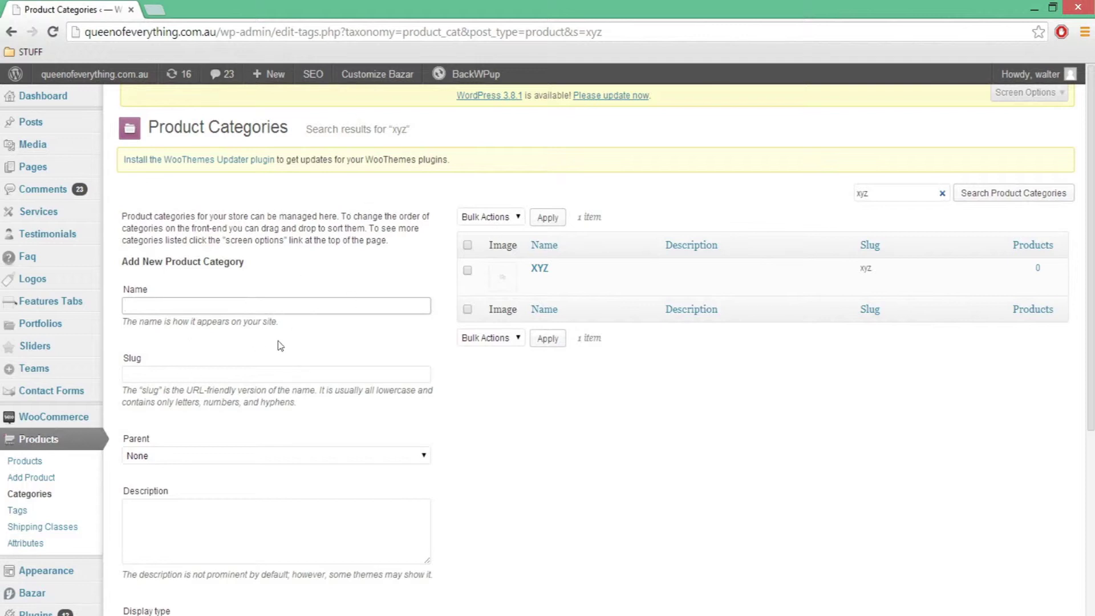
{"action": "mouse_move", "coordinate": [33, 174]}
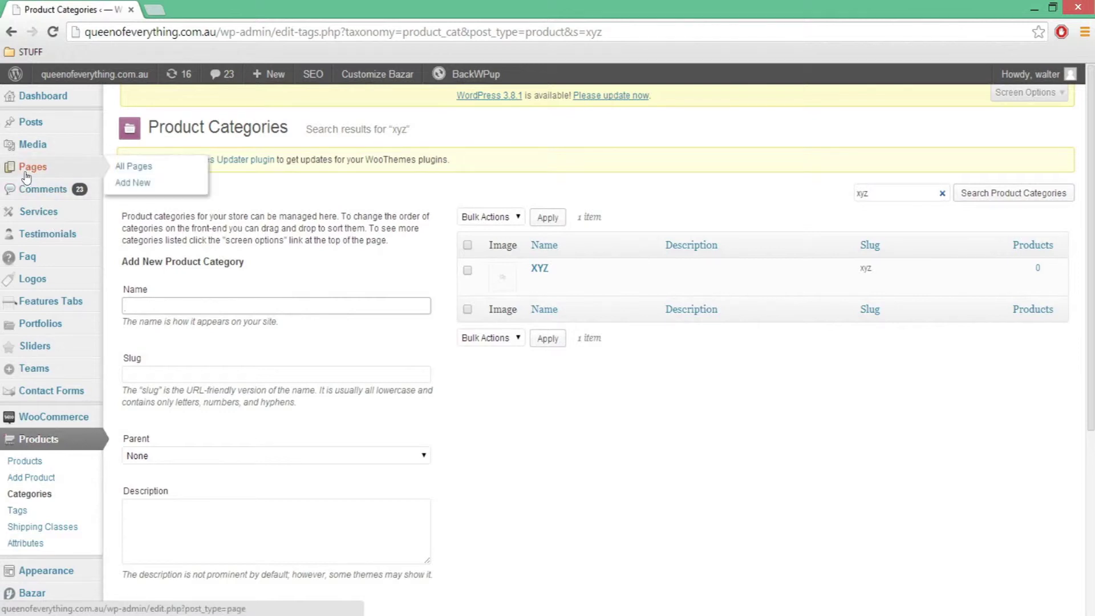
{"action": "left_click", "coordinate": [147, 186]}
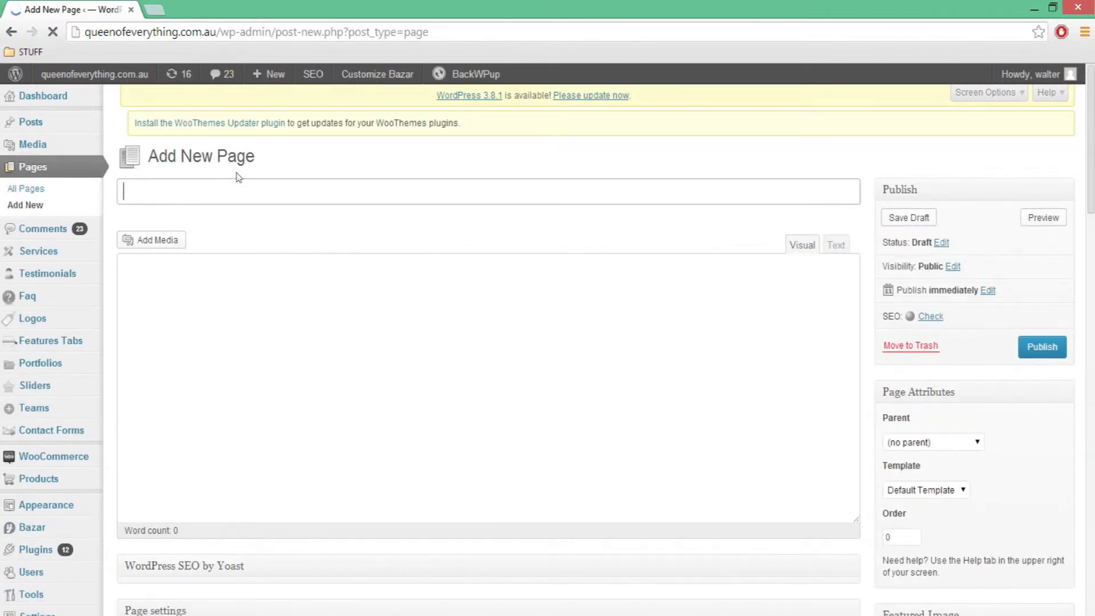
- Title the new page XYZ
{"action": "left_click", "coordinate": [212, 204]}
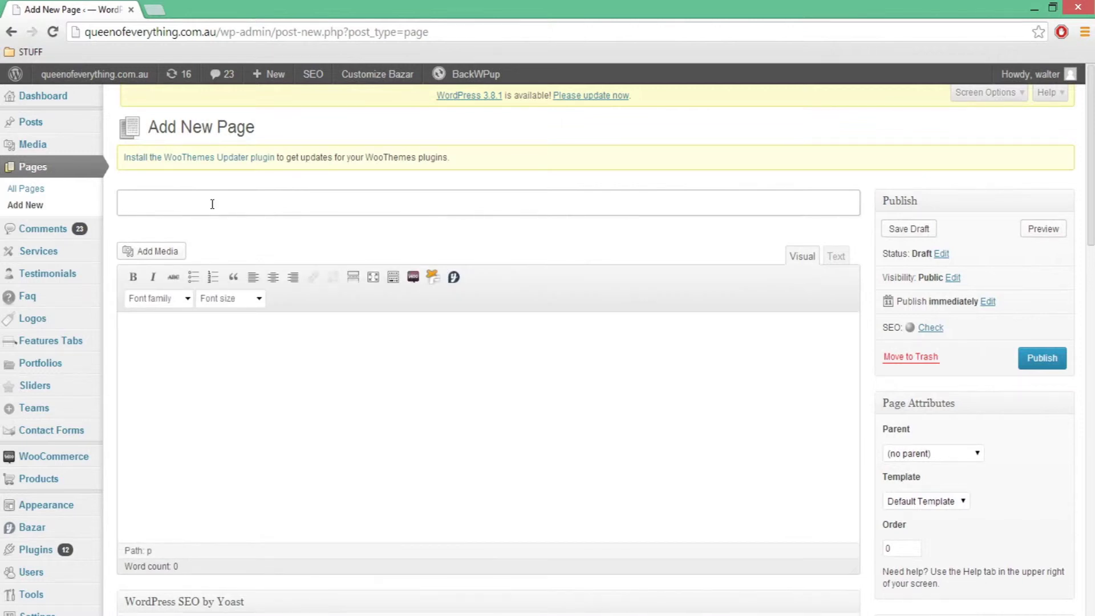
{"action": "type", "text": "XYZ"}
{"action": "left_click_drag", "start_coordinate": [212, 204], "coordinate": [111, 206]}
{"action": "left_click", "coordinate": [163, 207]}
- Open the live store site in a new tab alongside the page editor
{"action": "mouse_move", "coordinate": [94, 75]}
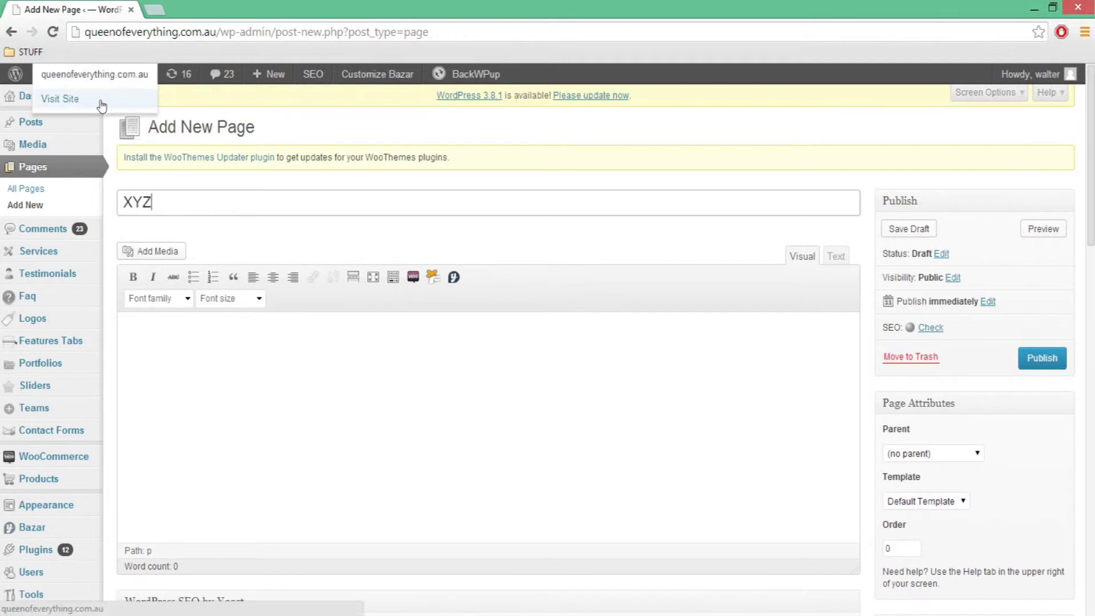
{"action": "right_click", "coordinate": [101, 105]}
{"action": "left_click", "coordinate": [119, 111]}
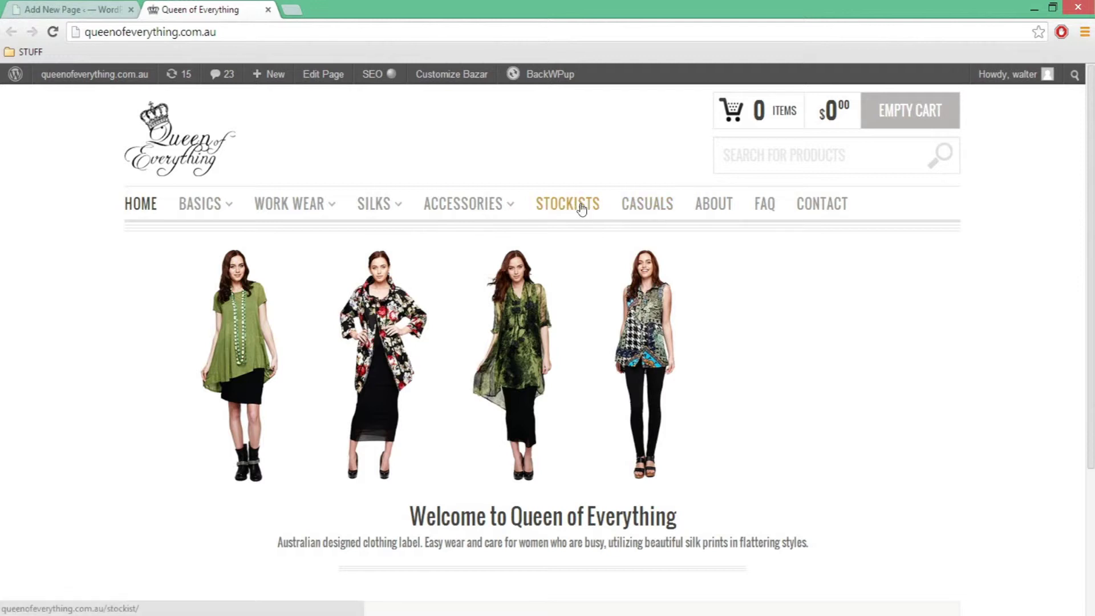
{"action": "left_click", "coordinate": [72, 9]}
{"action": "left_click_drag", "start_coordinate": [179, 203], "coordinate": [112, 199]}
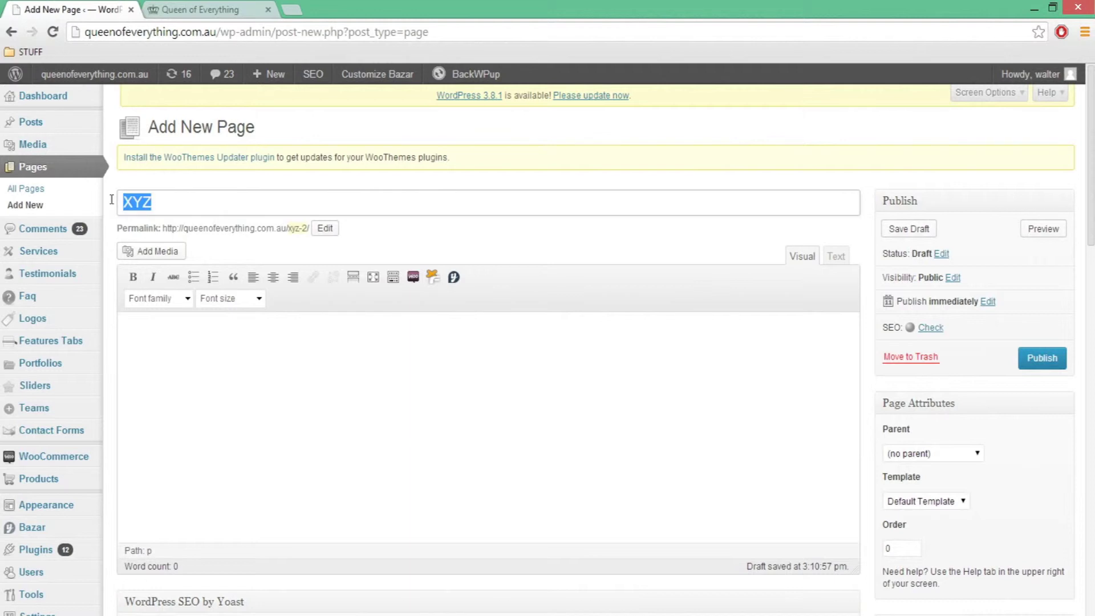
{"action": "left_click", "coordinate": [199, 7]}
{"action": "left_click", "coordinate": [72, 9]}
- Bring up the Add Media dialog for the XYZ page
{"action": "left_click", "coordinate": [167, 209]}
{"action": "double_click", "coordinate": [159, 209]}
{"action": "left_click", "coordinate": [157, 250]}
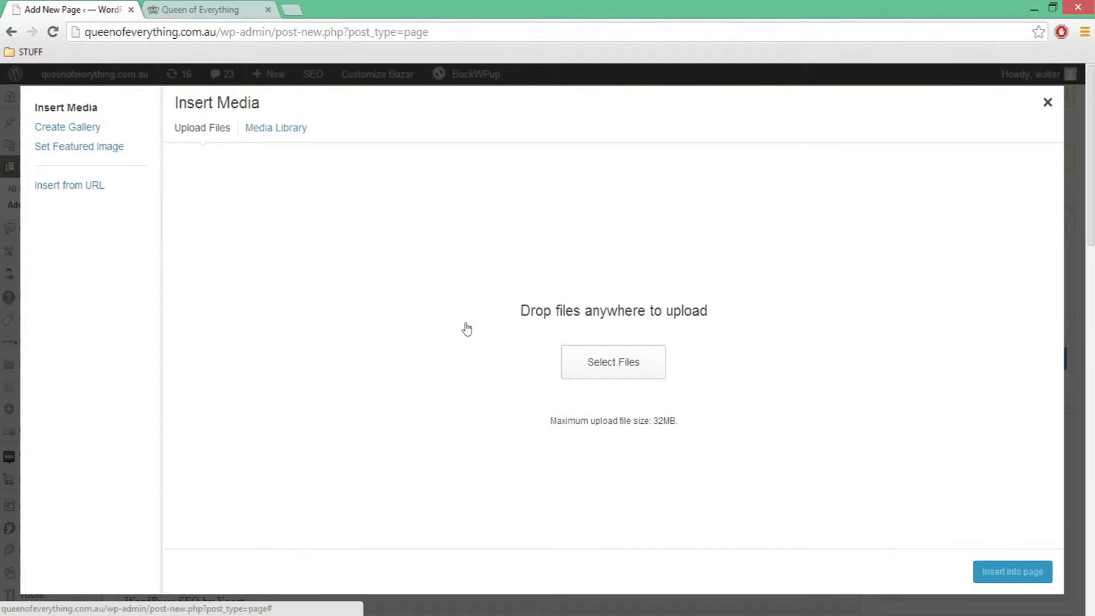
- Upload ASDASD.png from the desktop and insert it at full size into the page body
{"action": "left_click", "coordinate": [1052, 8]}
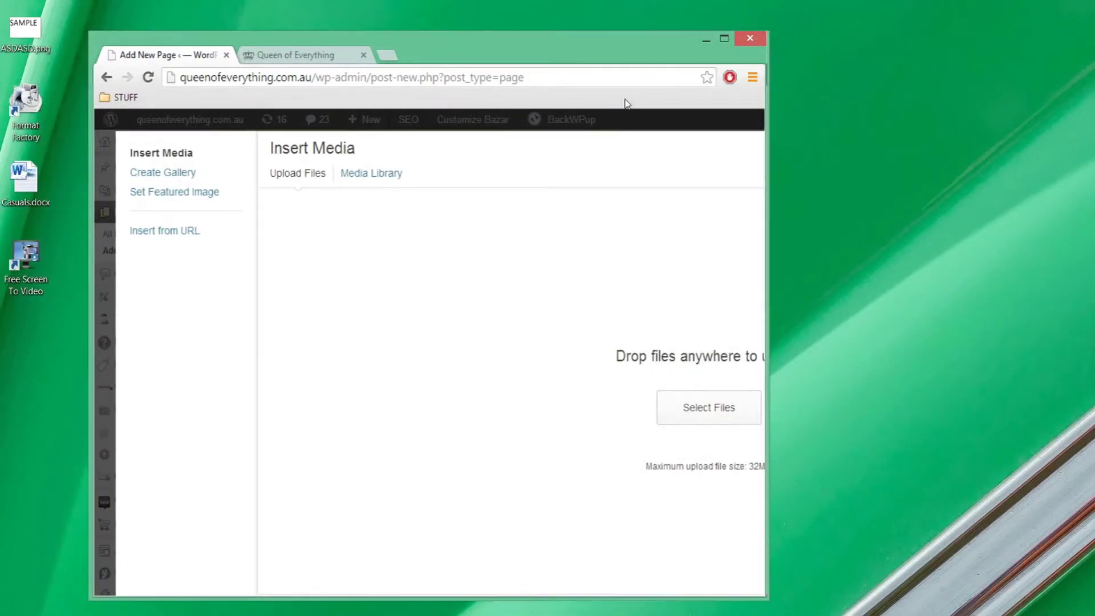
{"action": "left_click_drag", "start_coordinate": [24, 28], "coordinate": [506, 380]}
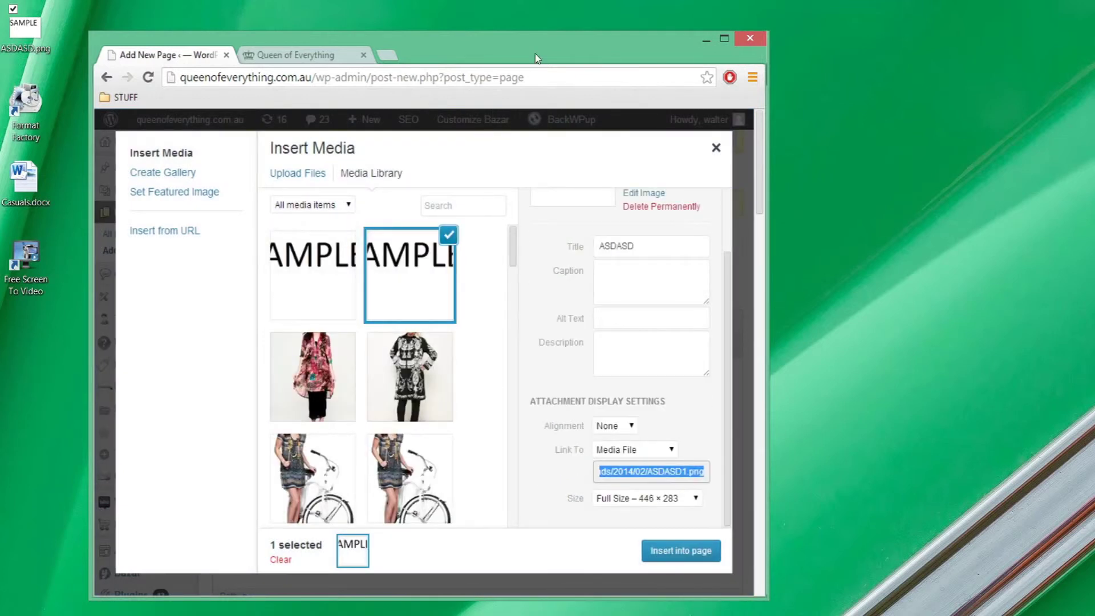
{"action": "double_click", "coordinate": [535, 58]}
{"action": "left_click", "coordinate": [291, 227]}
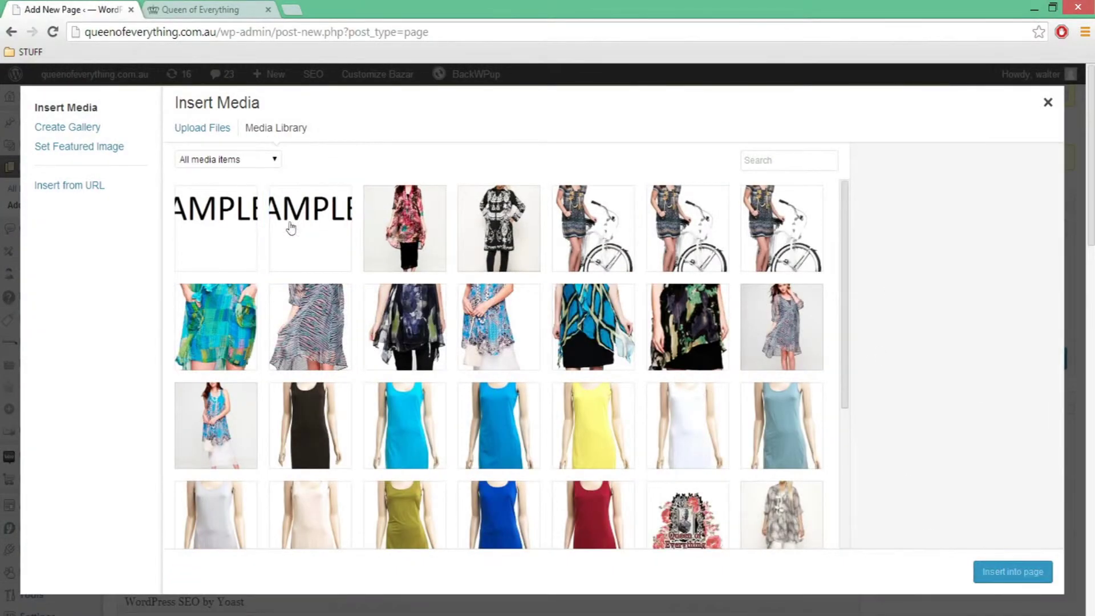
{"action": "left_click", "coordinate": [299, 225]}
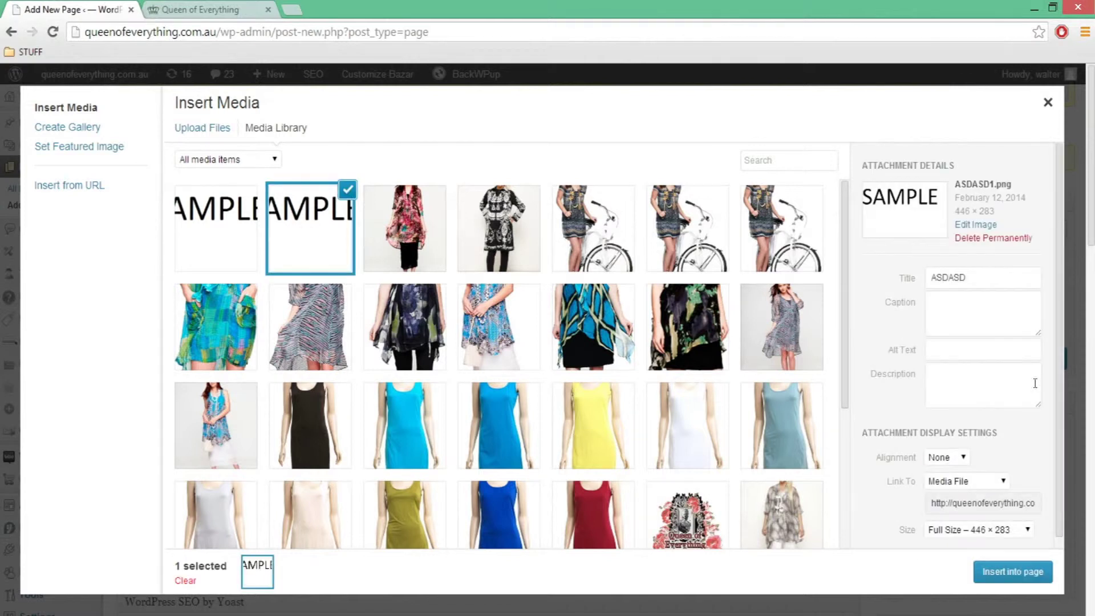
{"action": "left_click", "coordinate": [1006, 576]}
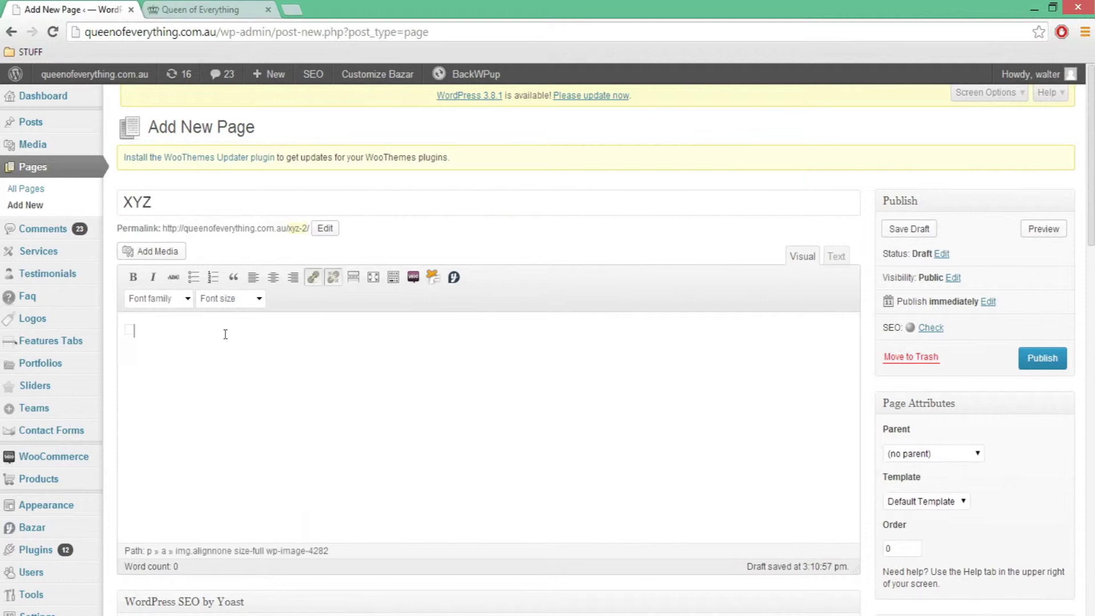
- Show the list of available WooCommerce shortcodes from the editor toolbar, then close it
{"action": "left_click", "coordinate": [313, 398]}
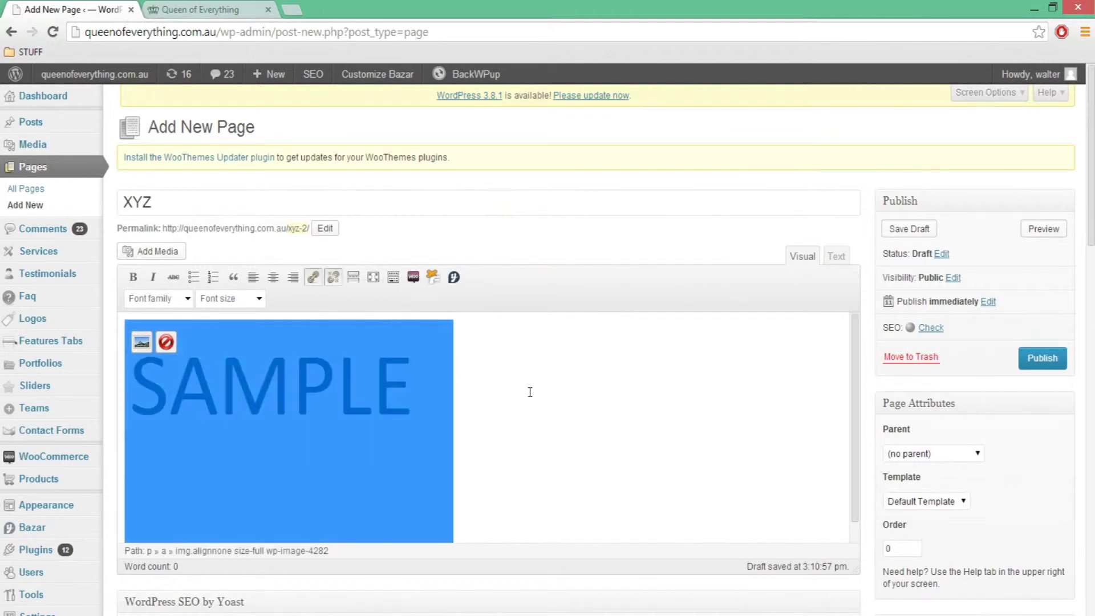
{"action": "left_click", "coordinate": [434, 296]}
{"action": "scroll", "coordinate": [362, 341], "scroll_direction": "down", "scroll_amount": 1}
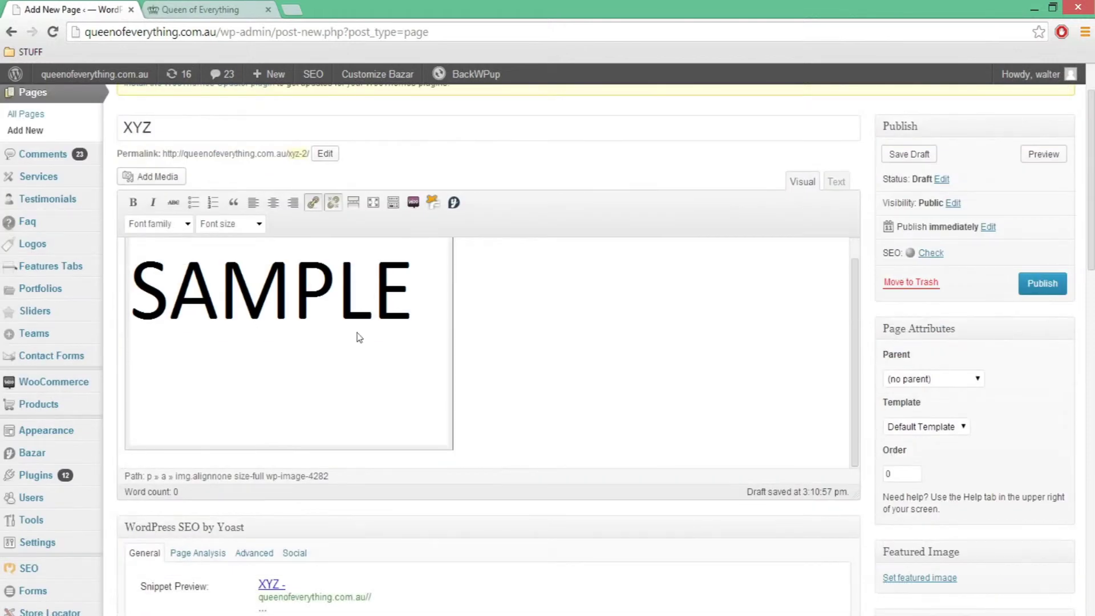
{"action": "left_click", "coordinate": [429, 321]}
{"action": "left_click", "coordinate": [514, 324]}
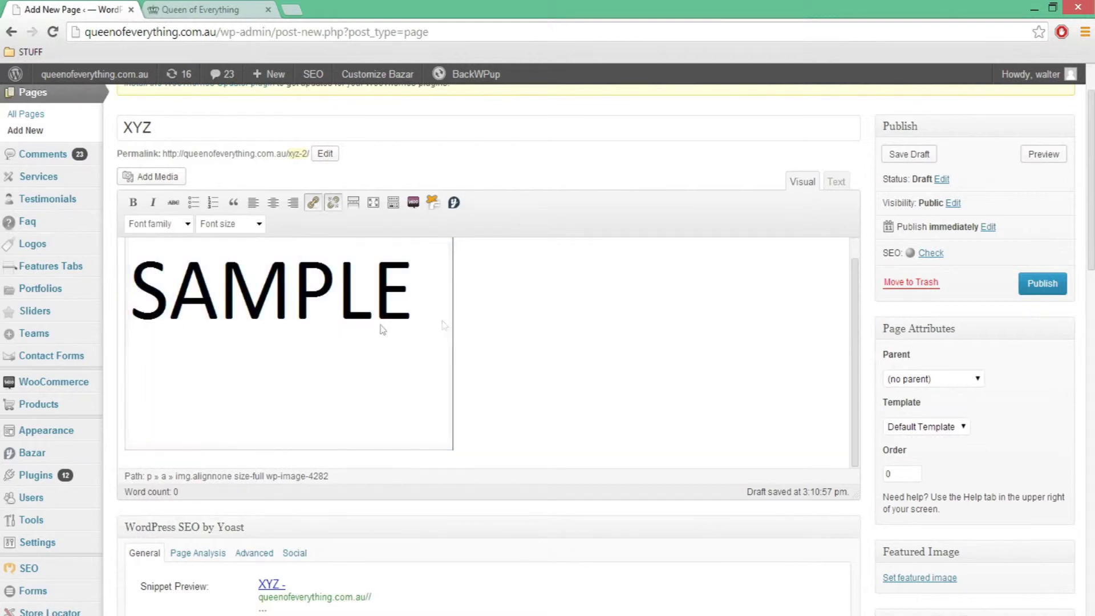
{"action": "scroll", "coordinate": [515, 360], "scroll_direction": "down", "scroll_amount": 1}
{"action": "scroll", "coordinate": [528, 358], "scroll_direction": "up", "scroll_amount": 1}
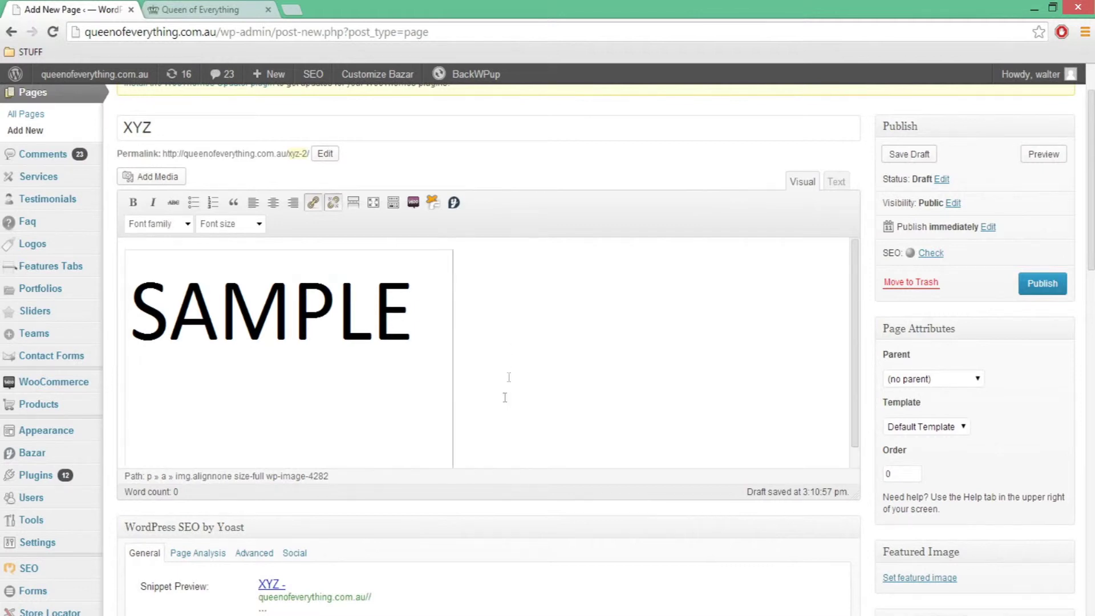
{"action": "scroll", "coordinate": [522, 410], "scroll_direction": "down", "scroll_amount": 1}
{"action": "scroll", "coordinate": [525, 390], "scroll_direction": "up", "scroll_amount": 1}
{"action": "scroll", "coordinate": [650, 308], "scroll_direction": "up", "scroll_amount": 1}
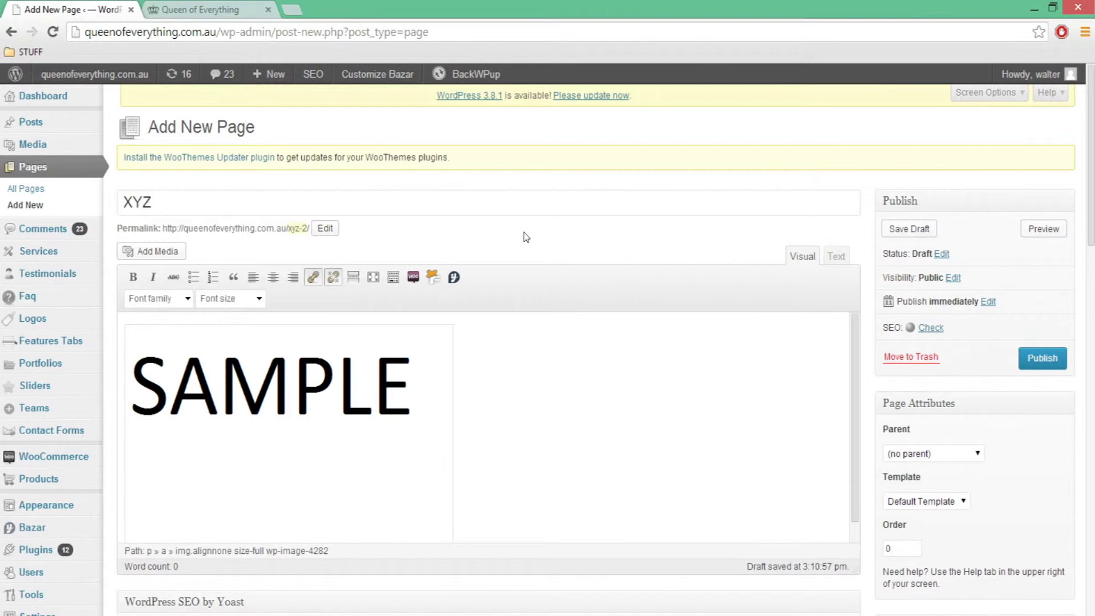
{"action": "left_click", "coordinate": [413, 277]}
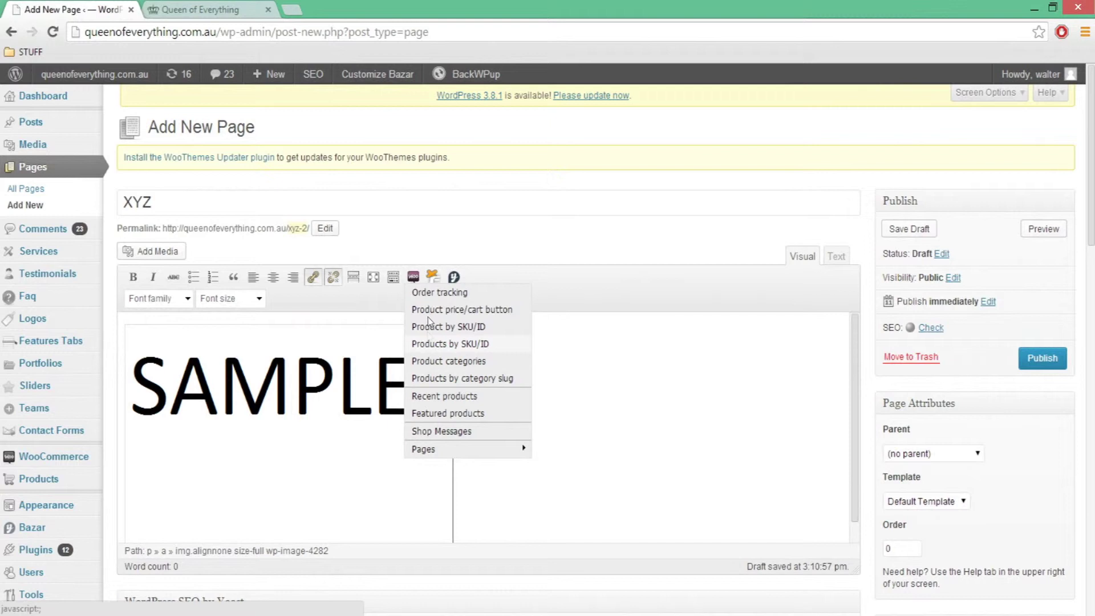
{"action": "left_click", "coordinate": [415, 368]}
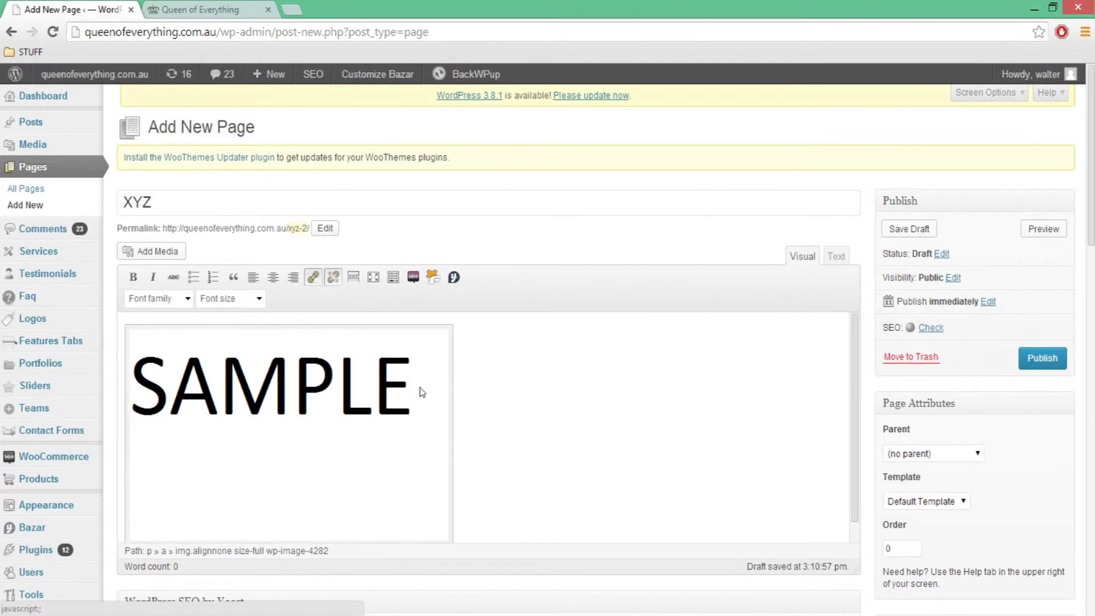
- Publish the XYZ page with its SAMPLE image
{"action": "double_click", "coordinate": [533, 408]}
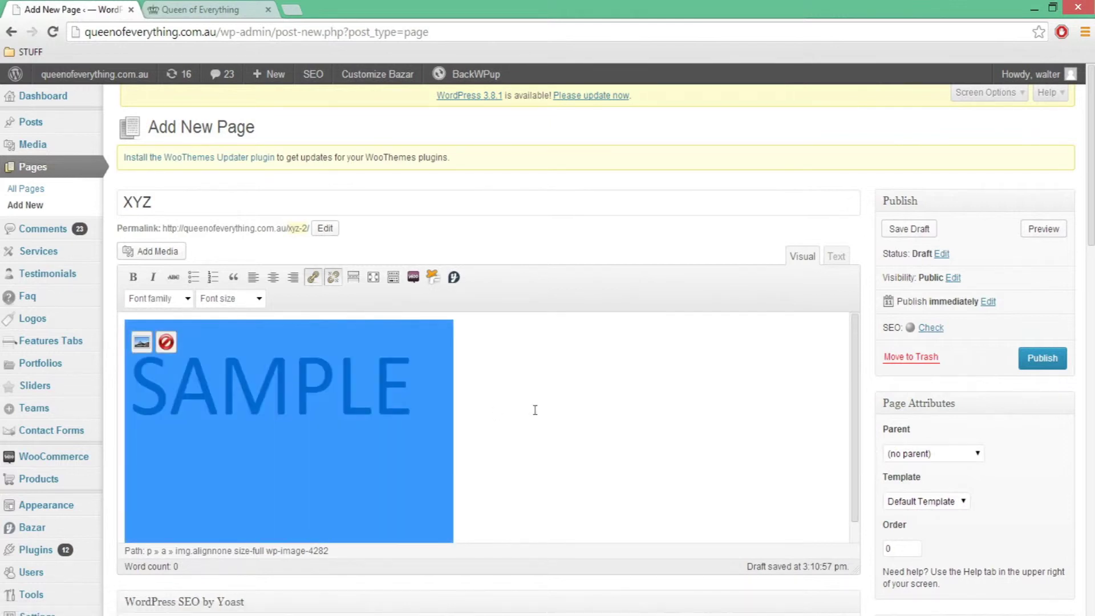
{"action": "left_click", "coordinate": [546, 414]}
{"action": "scroll", "coordinate": [542, 410], "scroll_direction": "down", "scroll_amount": 2}
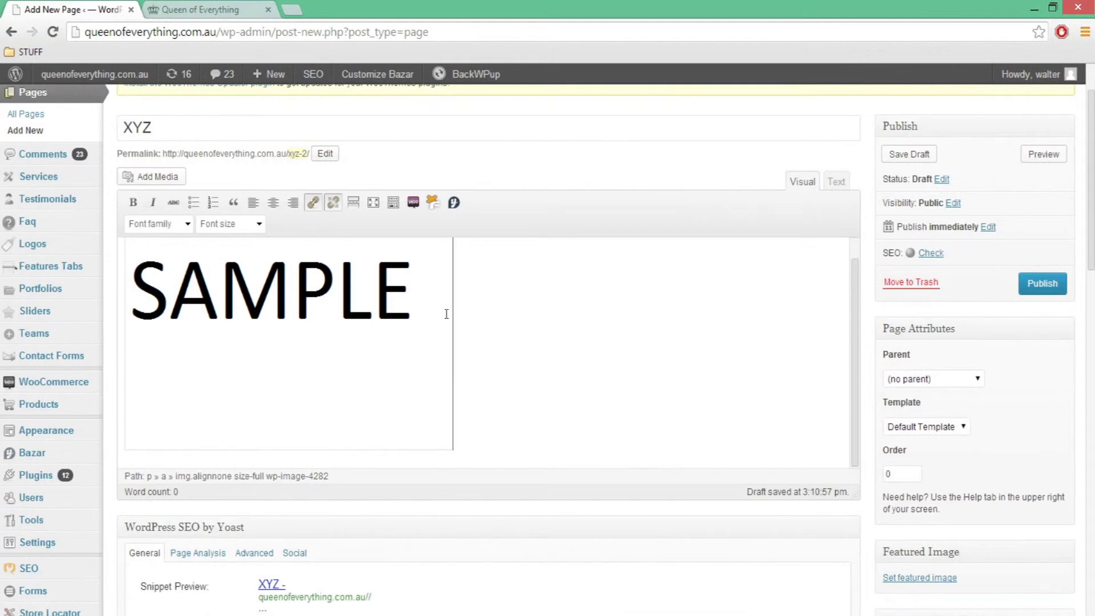
{"action": "scroll", "coordinate": [538, 350], "scroll_direction": "up", "scroll_amount": 2}
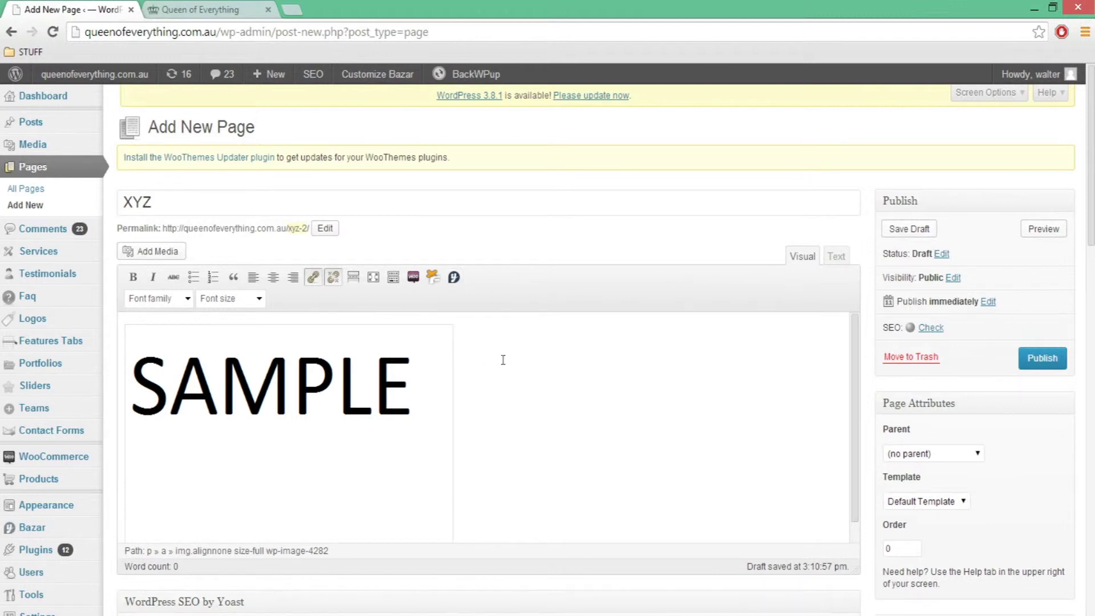
{"action": "scroll", "coordinate": [778, 288], "scroll_direction": "down", "scroll_amount": 3}
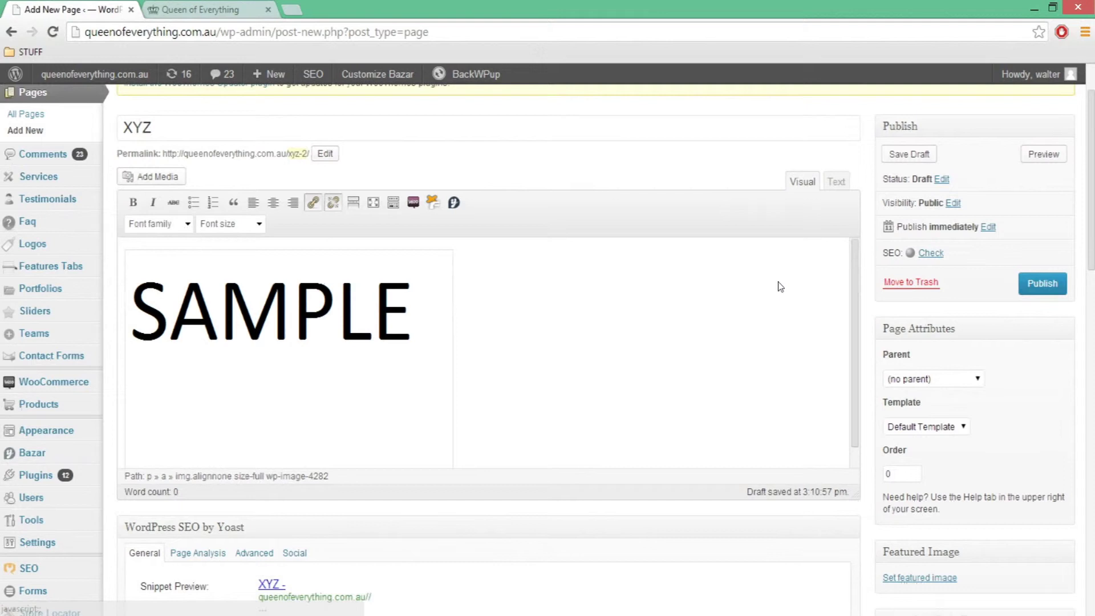
{"action": "scroll", "coordinate": [824, 329], "scroll_direction": "up", "scroll_amount": 3}
{"action": "left_click", "coordinate": [1043, 357]}
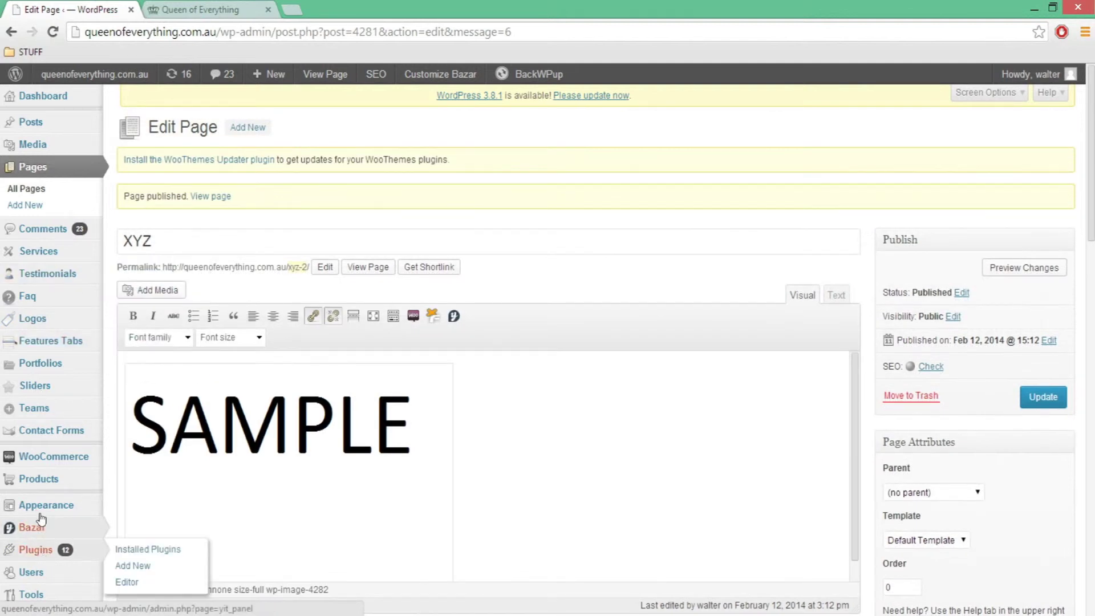
- Open Appearance › Menus to edit the Main navigation menu
{"action": "mouse_move", "coordinate": [44, 509]}
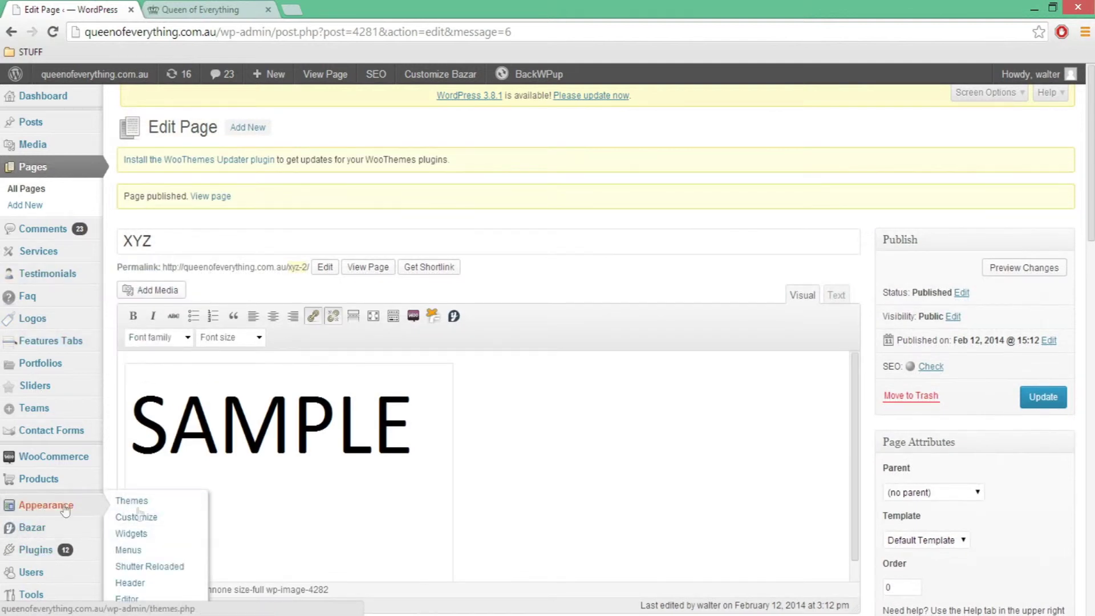
{"action": "left_click", "coordinate": [135, 554]}
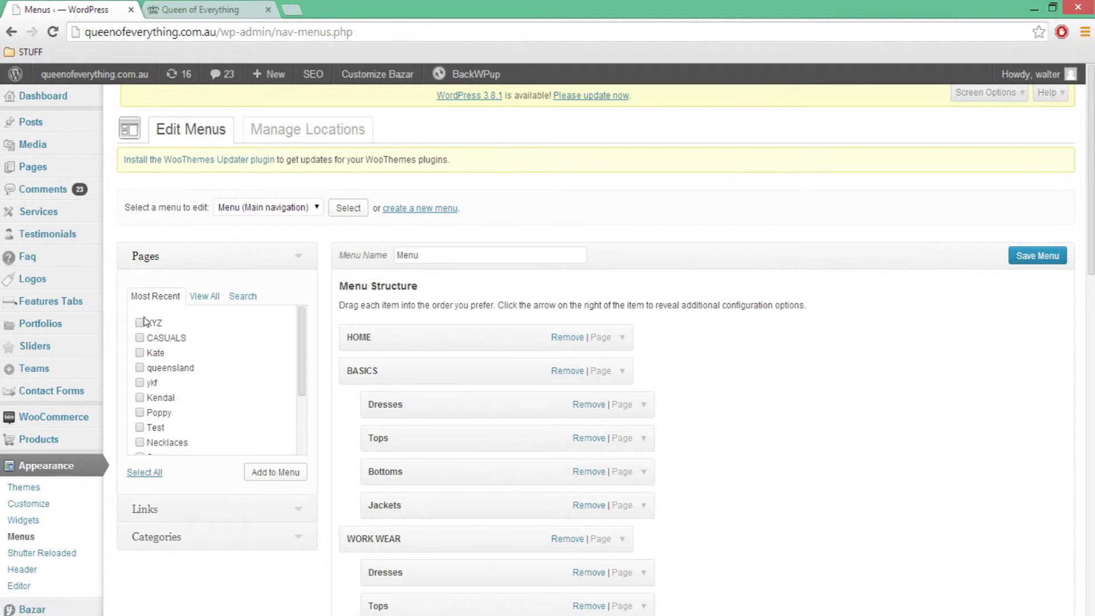
- Add the XYZ page to the Main navigation menu
{"action": "left_click", "coordinate": [271, 477]}
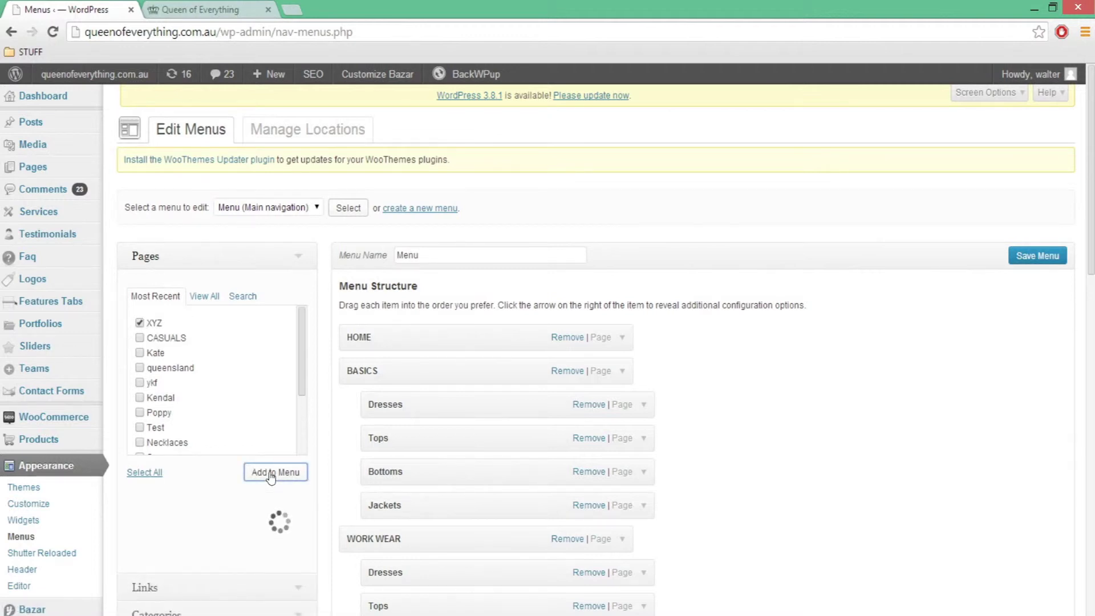
{"action": "scroll", "coordinate": [653, 365], "scroll_direction": "down", "scroll_amount": 15}
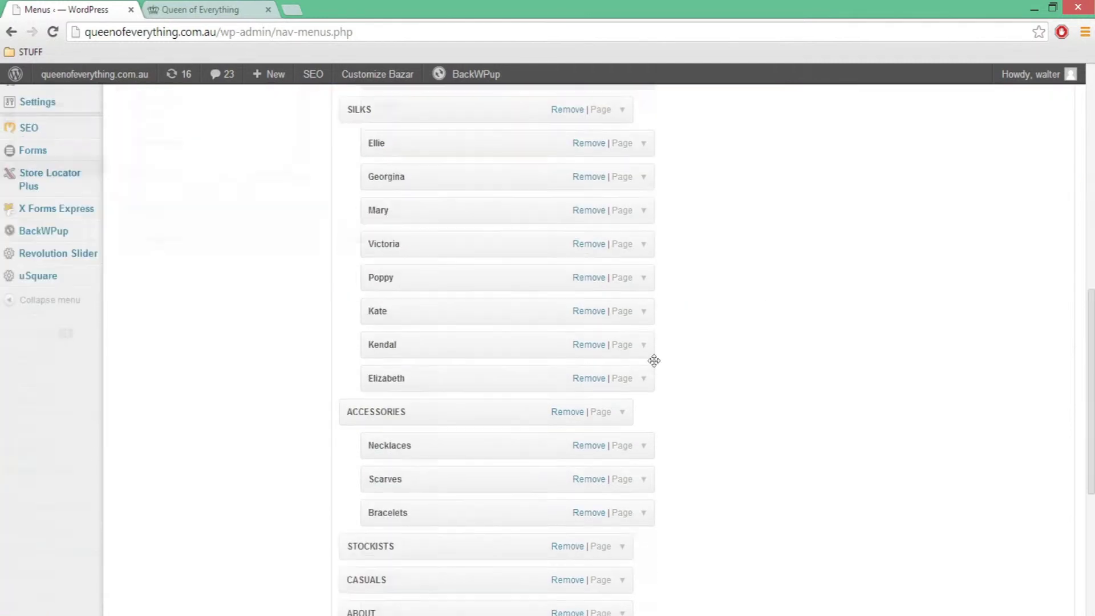
{"action": "scroll", "coordinate": [655, 374], "scroll_direction": "up", "scroll_amount": 3}
{"action": "scroll", "coordinate": [650, 382], "scroll_direction": "down", "scroll_amount": 3}
{"action": "scroll", "coordinate": [570, 411], "scroll_direction": "up", "scroll_amount": 1}
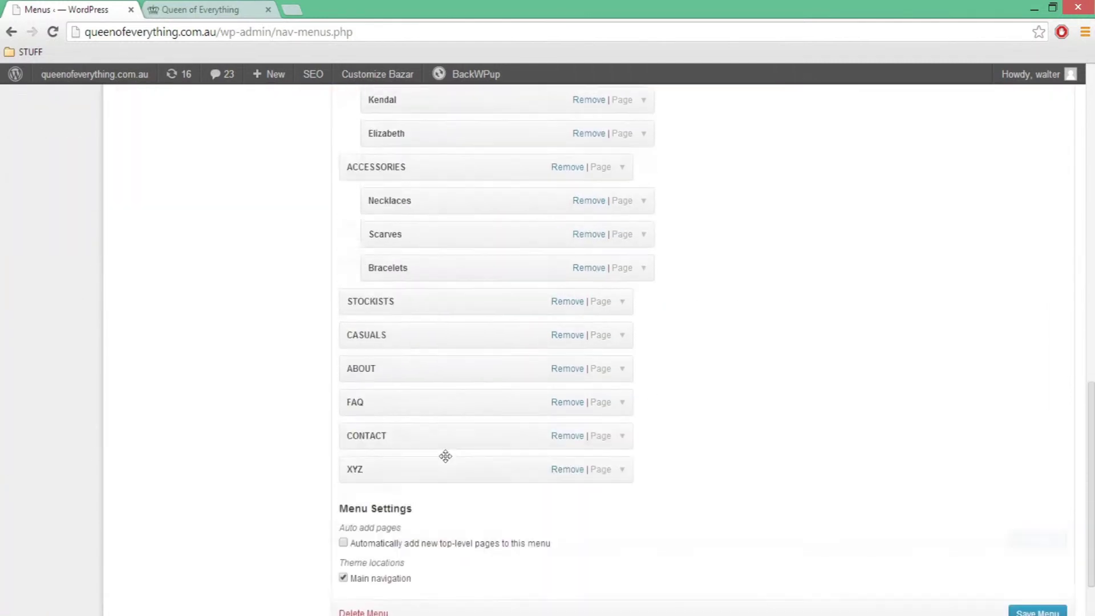
- Nest XYZ as a sub-item under CASUALS and save the menu
{"action": "left_click_drag", "start_coordinate": [414, 474], "coordinate": [376, 370]}
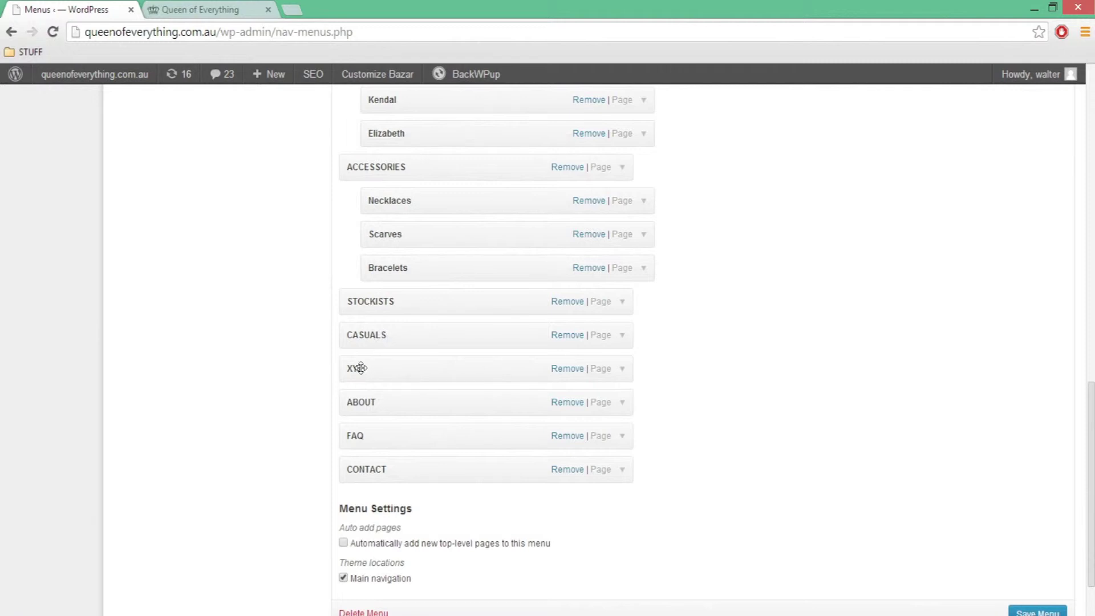
{"action": "mouse_move", "coordinate": [361, 366]}
{"action": "left_mouse_down"}
{"action": "mouse_move", "coordinate": [371, 349]}
{"action": "mouse_move", "coordinate": [360, 368]}
{"action": "mouse_move", "coordinate": [373, 366]}
{"action": "mouse_move", "coordinate": [357, 367]}
{"action": "mouse_move", "coordinate": [375, 366]}
{"action": "left_mouse_up"}
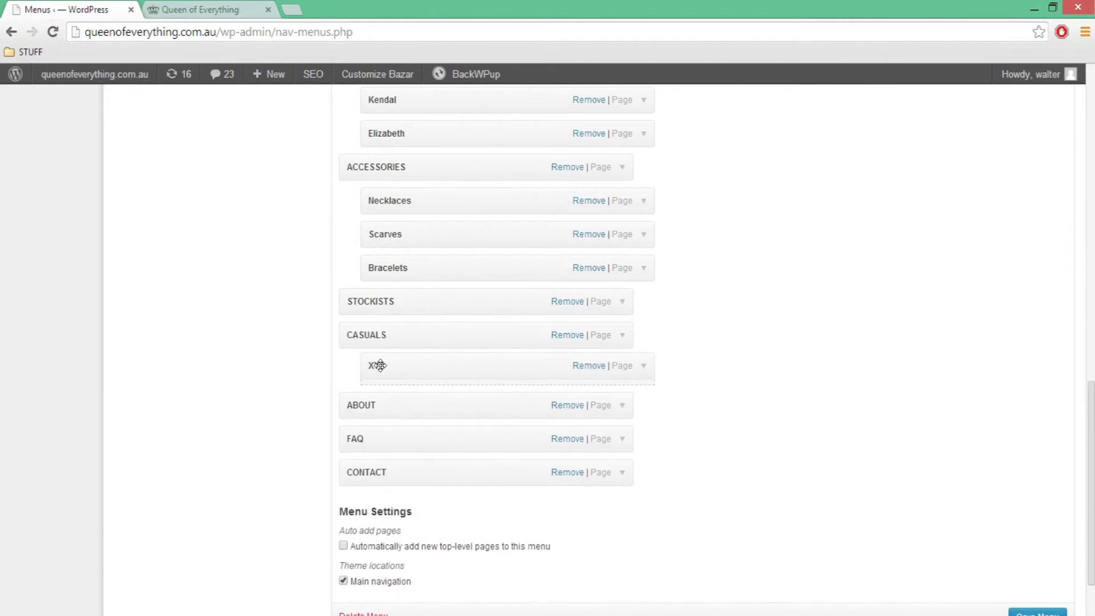
{"action": "left_click_drag", "start_coordinate": [380, 366], "coordinate": [380, 390]}
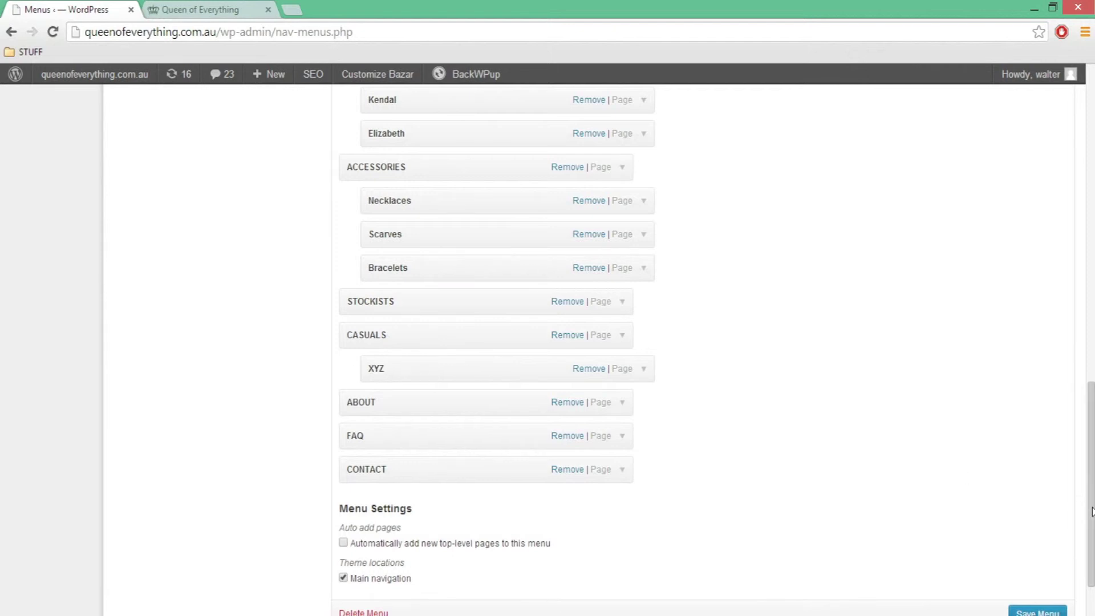
{"action": "left_click_drag", "start_coordinate": [1091, 511], "coordinate": [1091, 525]}
{"action": "left_click", "coordinate": [1027, 576]}
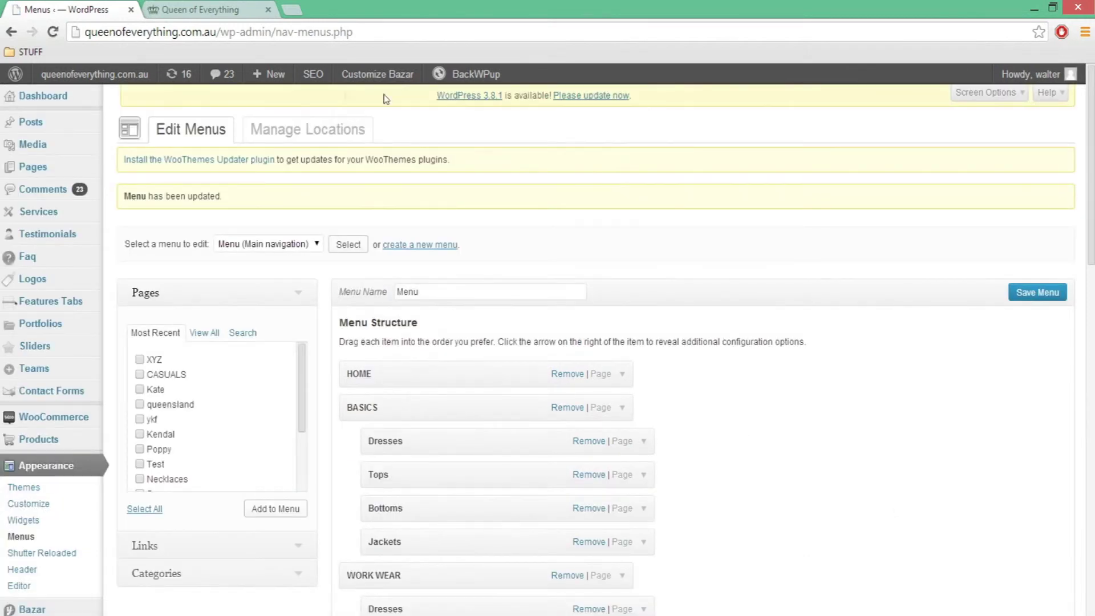
- Reload the live store in a new tab and check XYZ appears under CASUALS
{"action": "right_click", "coordinate": [68, 102]}
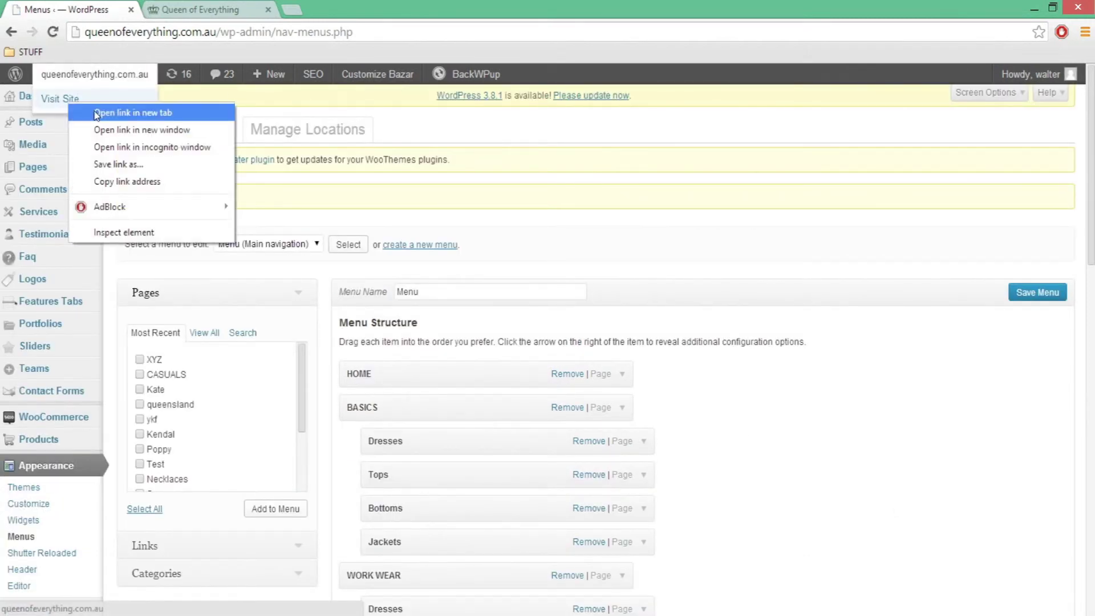
{"action": "left_click", "coordinate": [207, 8]}
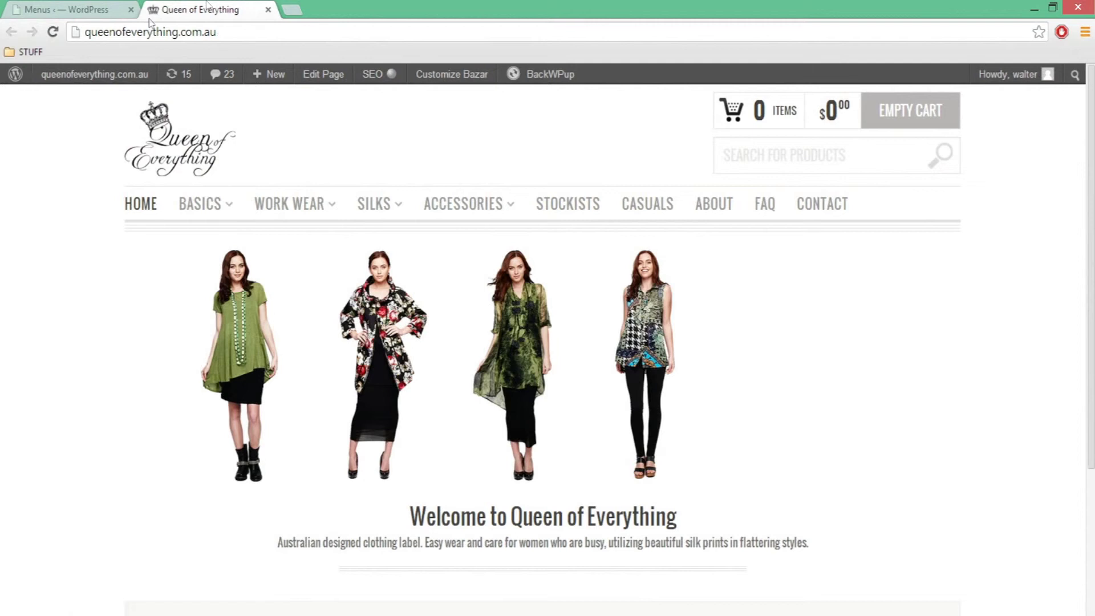
{"action": "left_click", "coordinate": [53, 31]}
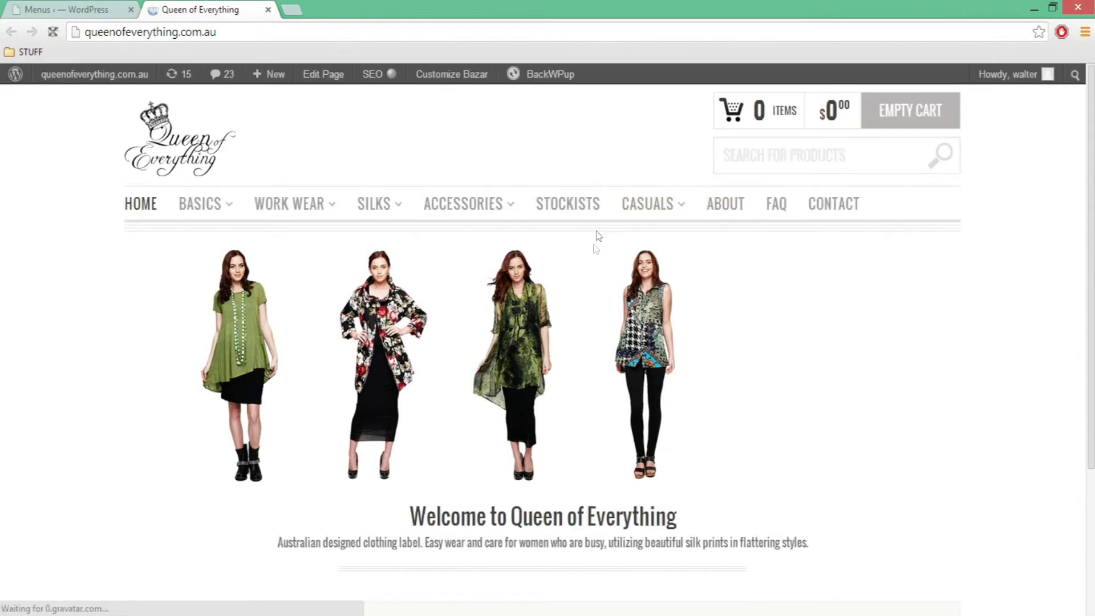
{"action": "mouse_move", "coordinate": [625, 240]}
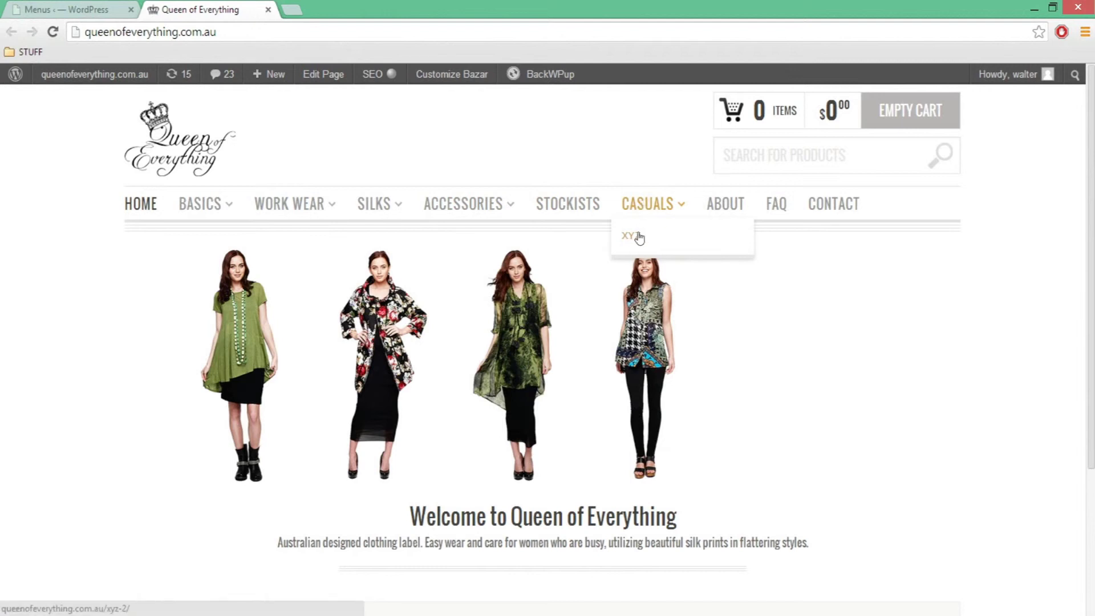
{"action": "left_click", "coordinate": [137, 10]}
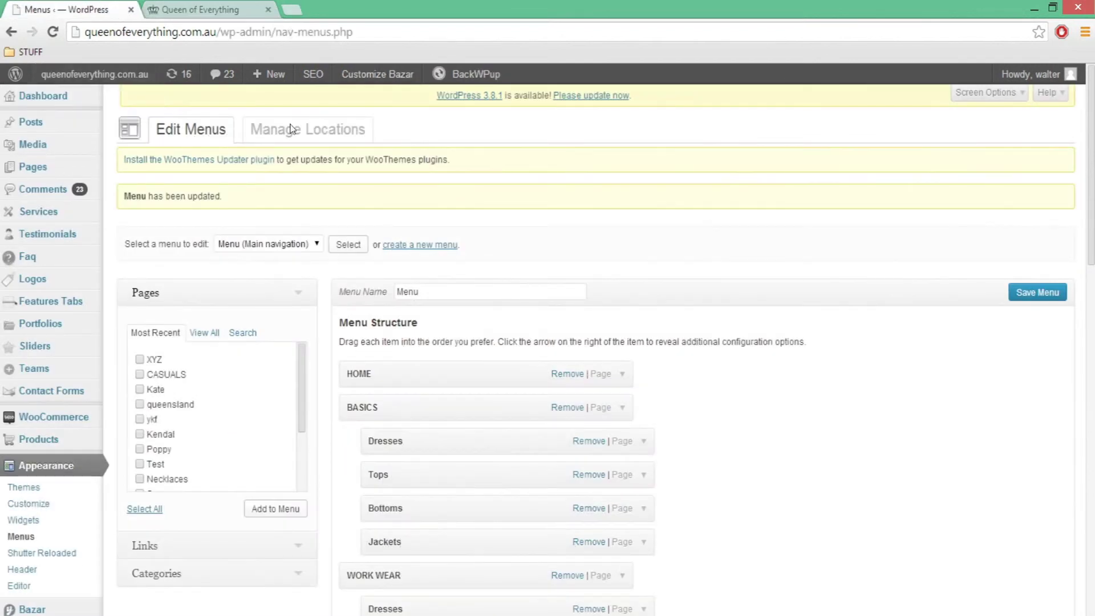
- Open and reload the Ellie page from the storefront's SILKS menu
{"action": "left_click", "coordinate": [192, 9]}
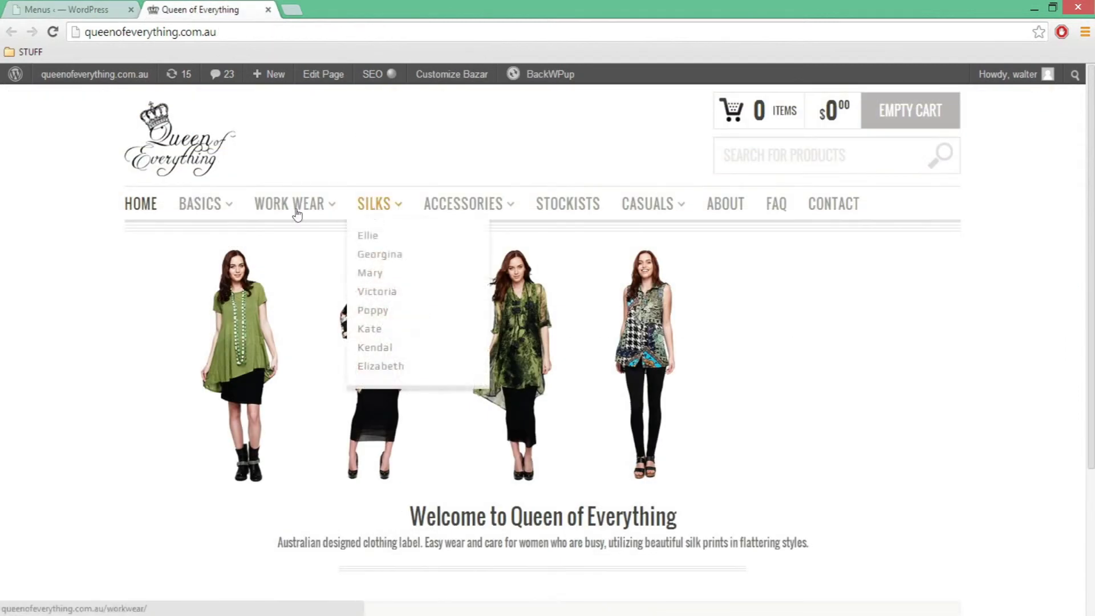
{"action": "left_click", "coordinate": [379, 236]}
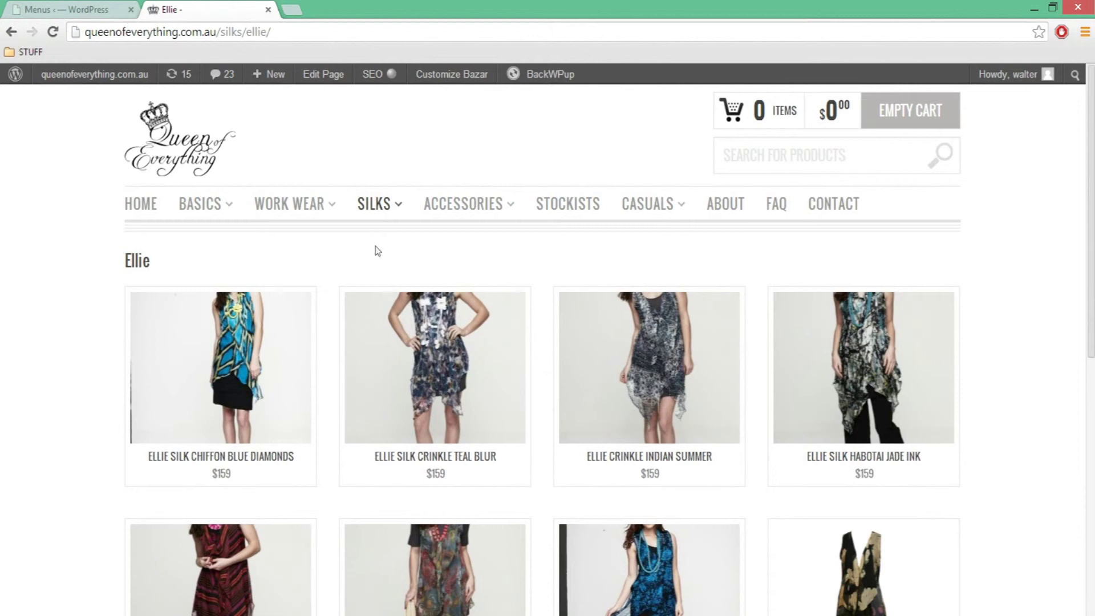
{"action": "mouse_move", "coordinate": [383, 210]}
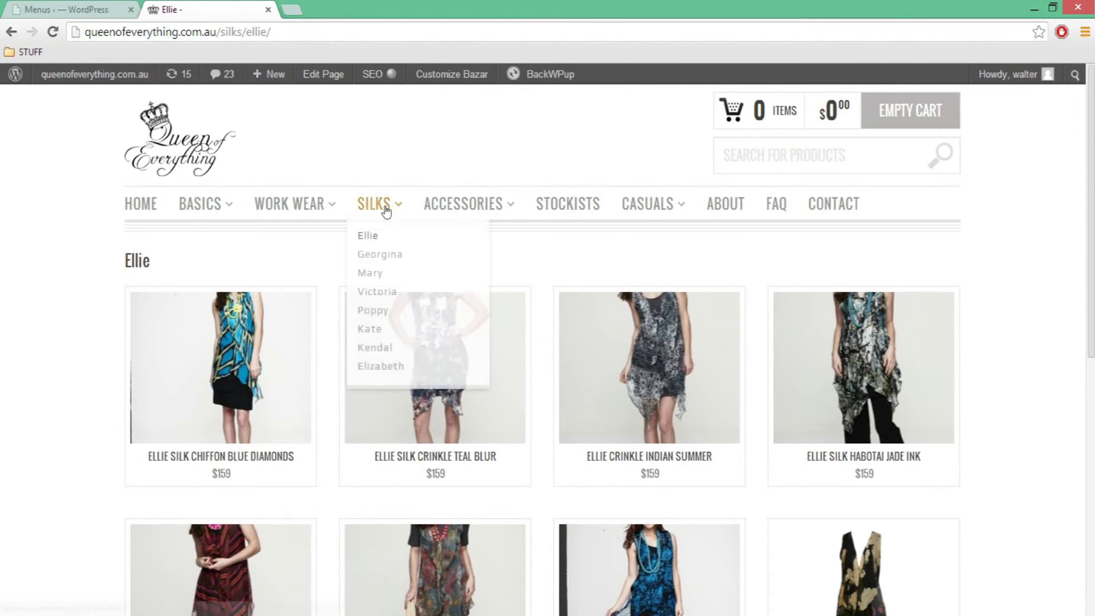
{"action": "left_click", "coordinate": [368, 236]}
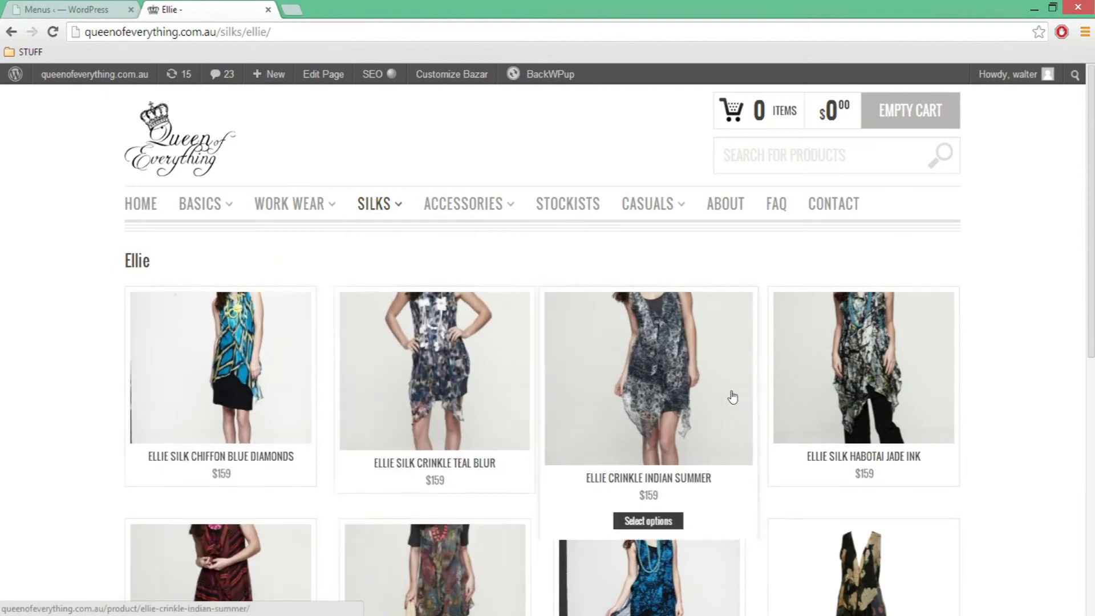
{"action": "scroll", "coordinate": [779, 403], "scroll_direction": "down", "scroll_amount": 4}
{"action": "scroll", "coordinate": [576, 440], "scroll_direction": "down", "scroll_amount": 6}
{"action": "scroll", "coordinate": [504, 452], "scroll_direction": "up", "scroll_amount": 10}
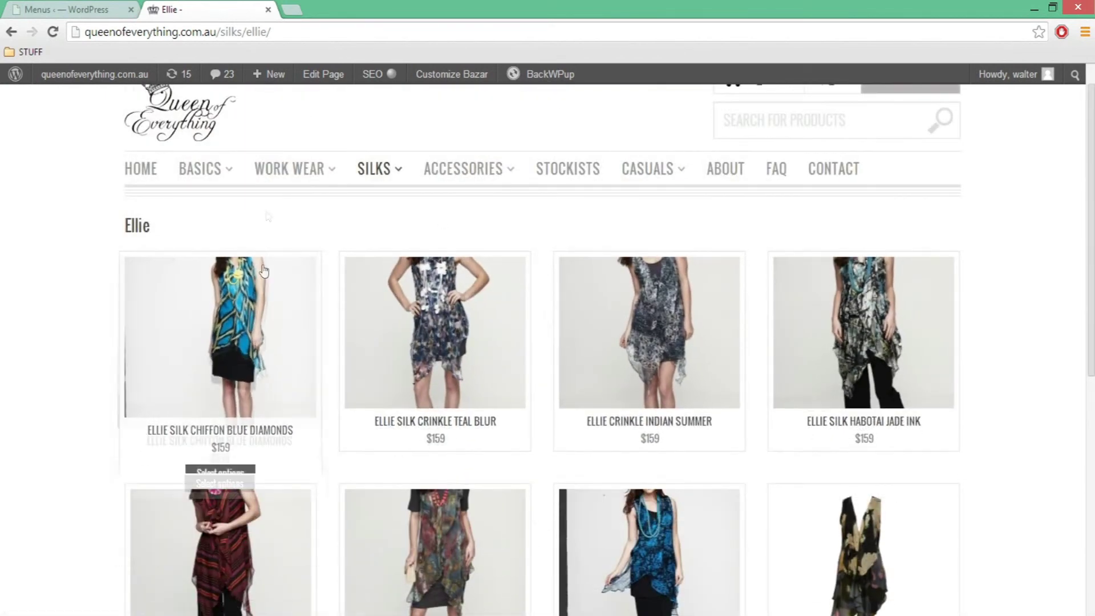
- View the live XYZ page with its SAMPLE image via the CASUALS menu
{"action": "left_click", "coordinate": [75, 9]}
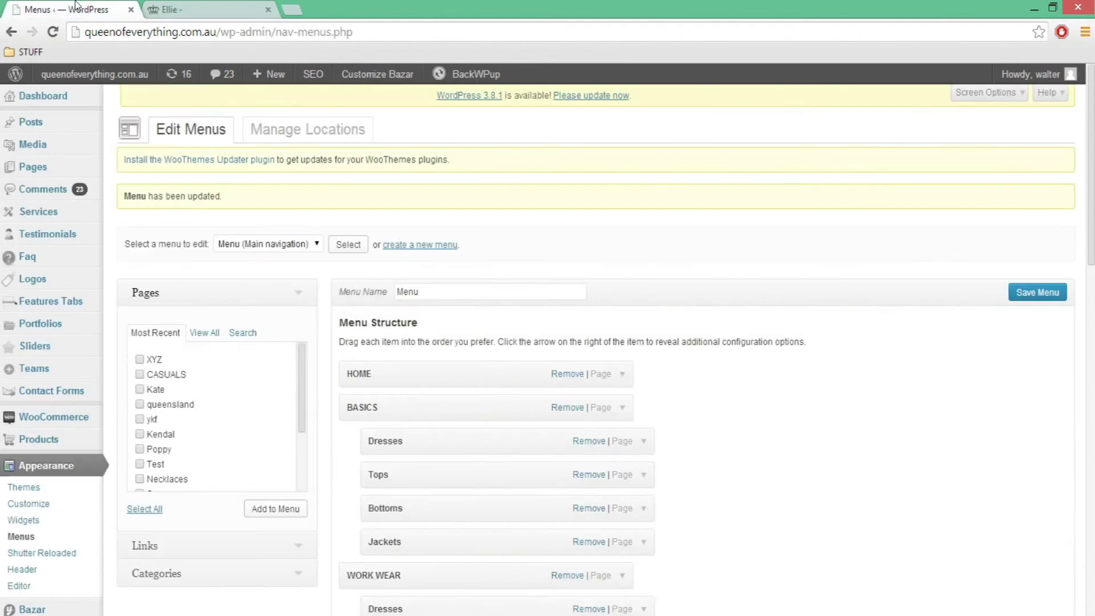
{"action": "left_click", "coordinate": [171, 9]}
{"action": "mouse_move", "coordinate": [656, 168]}
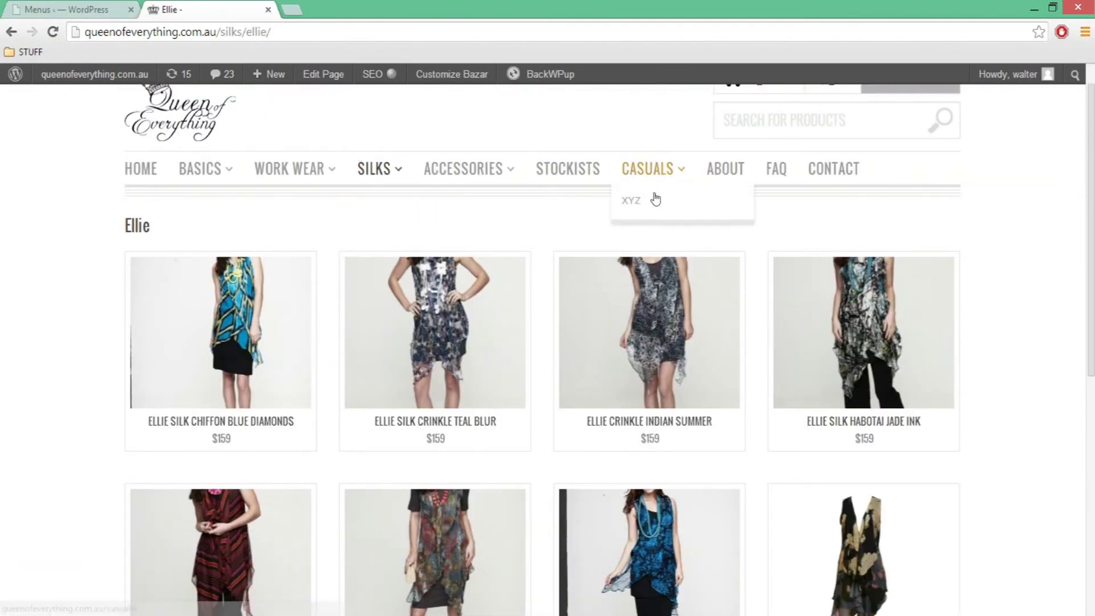
{"action": "left_click", "coordinate": [651, 205]}
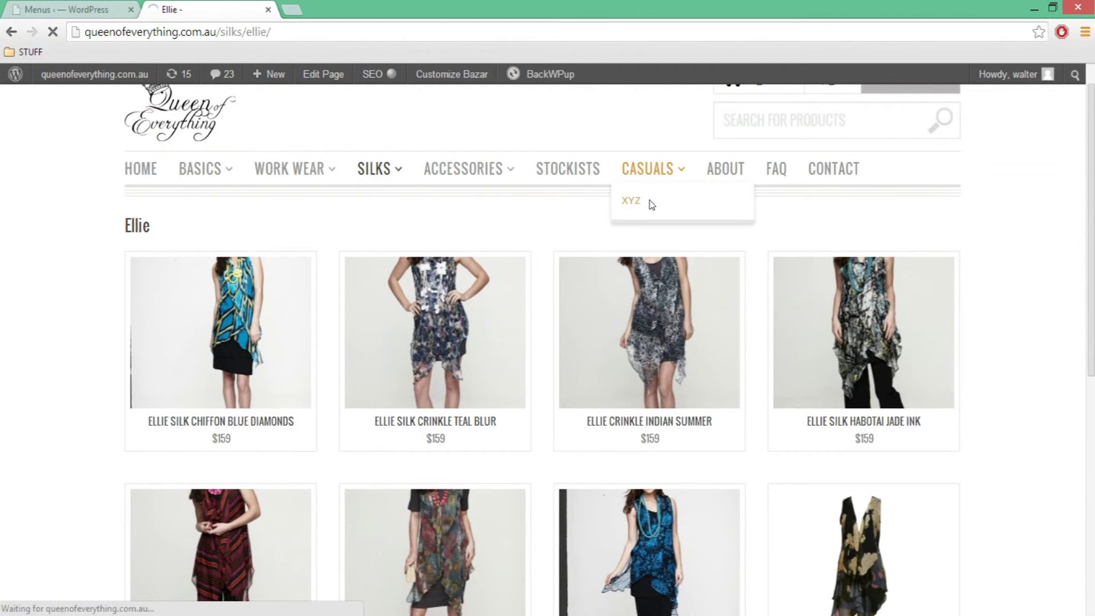
- Go from the XYZ page to the Ellie page under SILKS
{"action": "key", "text": "ctrl+Tab"}
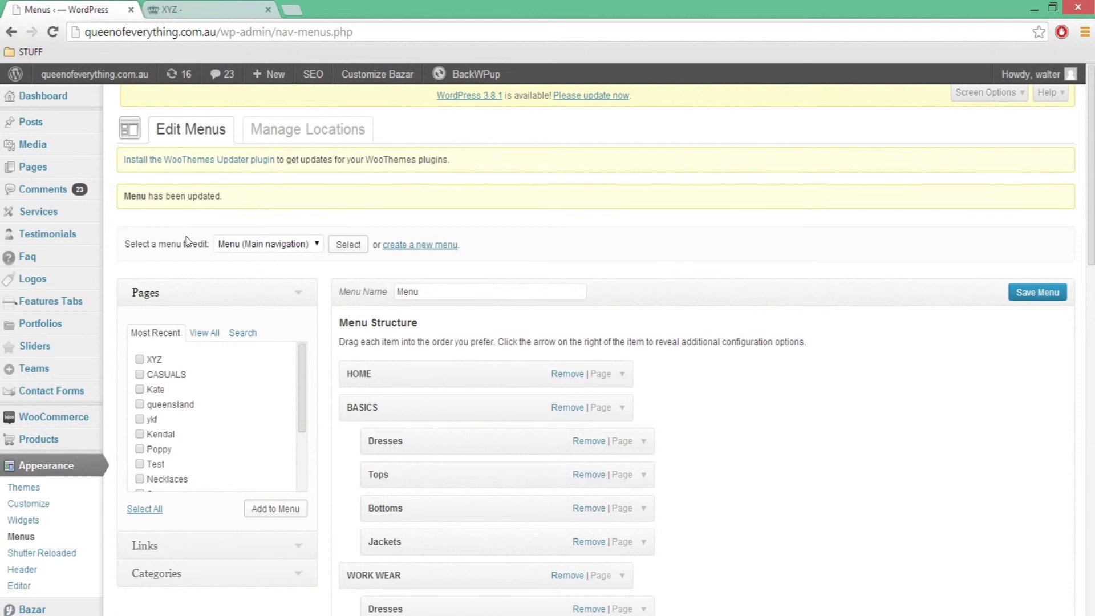
{"action": "left_click", "coordinate": [232, 7]}
{"action": "mouse_move", "coordinate": [298, 212]}
{"action": "mouse_move", "coordinate": [367, 223]}
{"action": "left_click", "coordinate": [386, 240]}
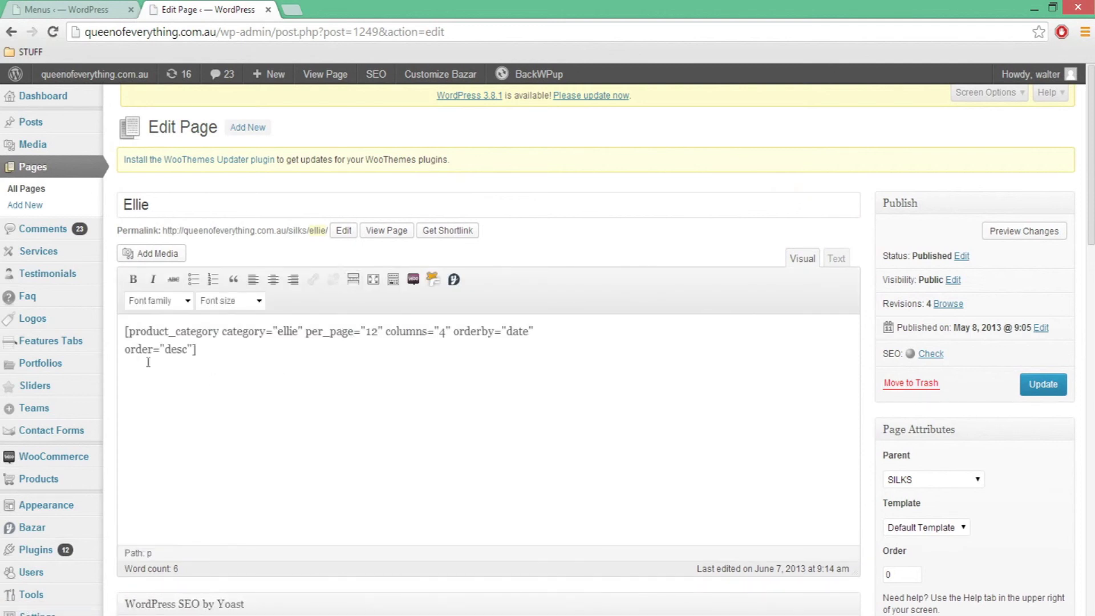
- Highlight the whole product_category shortcode on the Ellie page, selecting and clearing it several times
{"action": "left_click_drag", "start_coordinate": [127, 335], "coordinate": [220, 366]}
{"action": "left_click", "coordinate": [142, 332]}
{"action": "left_click_drag", "start_coordinate": [217, 357], "coordinate": [125, 332]}
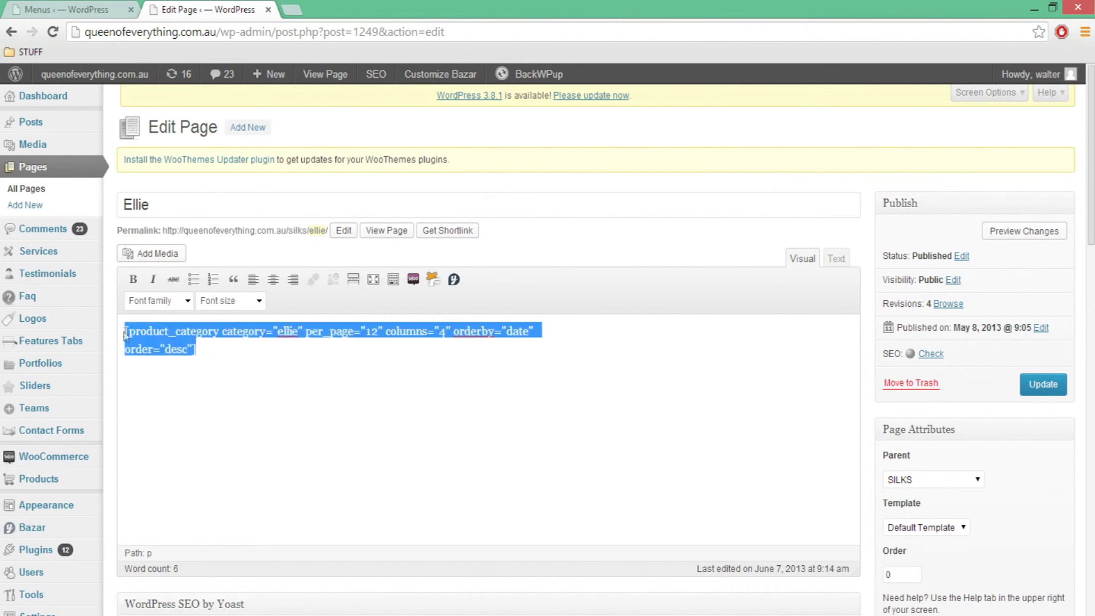
{"action": "left_click", "coordinate": [220, 356]}
{"action": "left_click_drag", "start_coordinate": [220, 357], "coordinate": [124, 331]}
{"action": "left_click", "coordinate": [261, 356]}
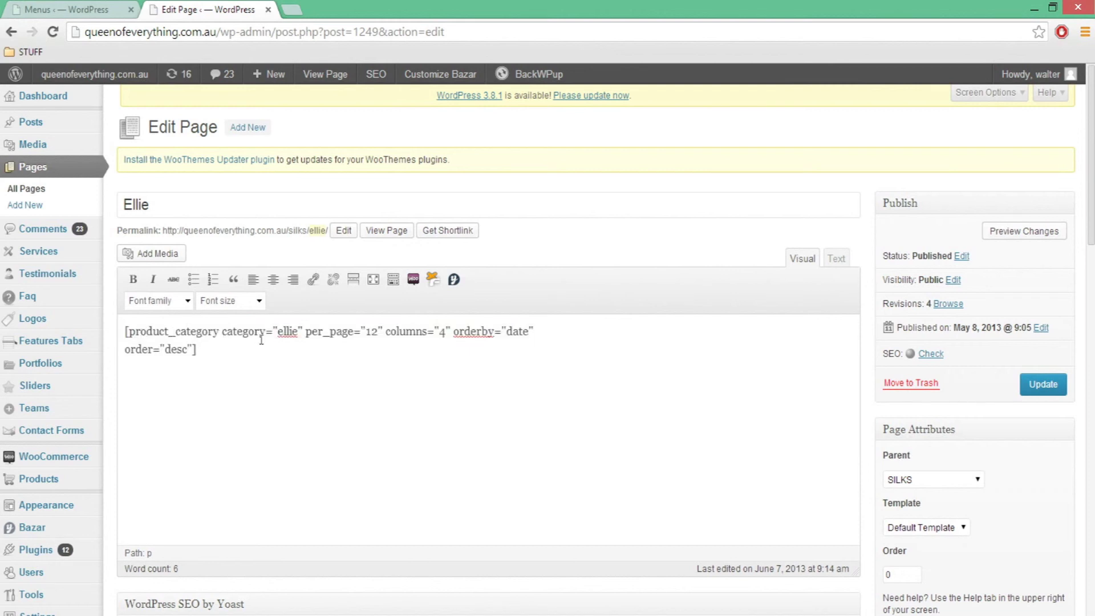
- Point out each shortcode value in turn: category ellie, per_page 12, columns 4, orderby date, order desc
{"action": "left_click_drag", "start_coordinate": [299, 331], "coordinate": [285, 329]}
{"action": "double_click", "coordinate": [371, 334]}
{"action": "double_click", "coordinate": [444, 331]}
{"action": "left_click_drag", "start_coordinate": [531, 330], "coordinate": [507, 330]}
{"action": "left_click_drag", "start_coordinate": [186, 350], "coordinate": [165, 349]}
{"action": "left_click", "coordinate": [187, 349]}
- Select the entire shortcode, then return to the Menus screen showing XYZ under CASUALS
{"action": "key", "text": "ctrl+a"}
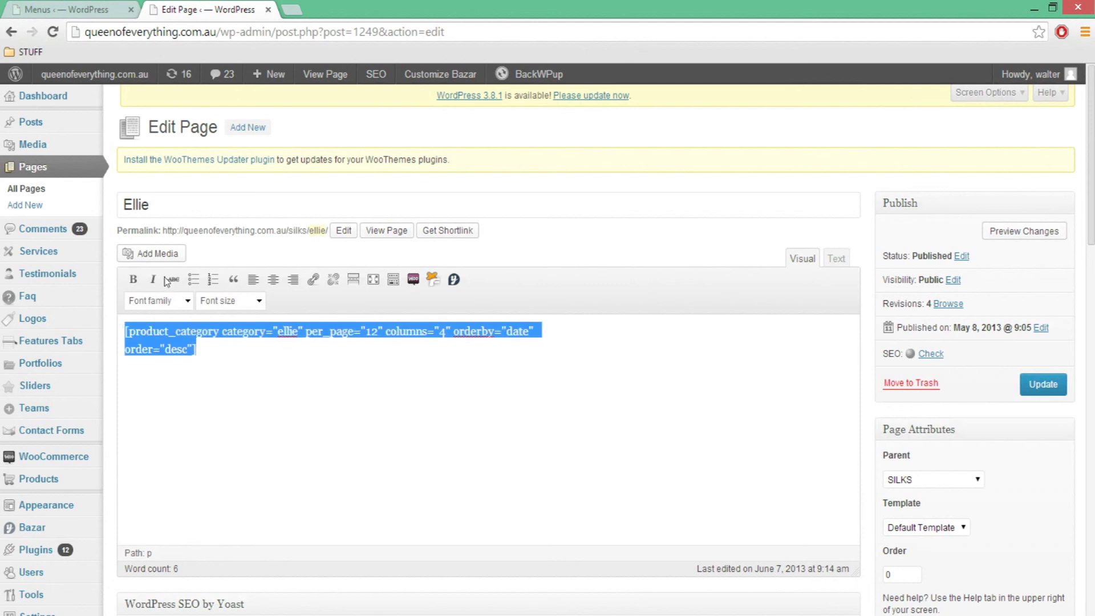
{"action": "left_click", "coordinate": [114, 9]}
{"action": "scroll", "coordinate": [449, 381], "scroll_direction": "down", "scroll_amount": 5}
{"action": "scroll", "coordinate": [449, 380], "scroll_direction": "down", "scroll_amount": 10}
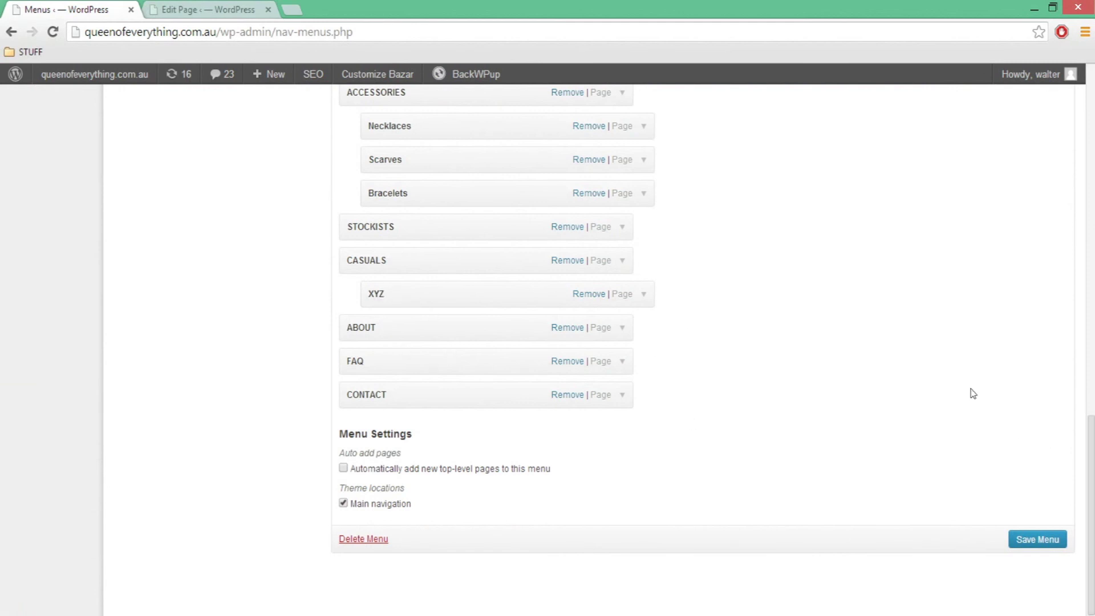
- Scroll the Menus page and switch back to the Ellie page editor
{"action": "left_click_drag", "start_coordinate": [1090, 427], "coordinate": [1056, 231]}
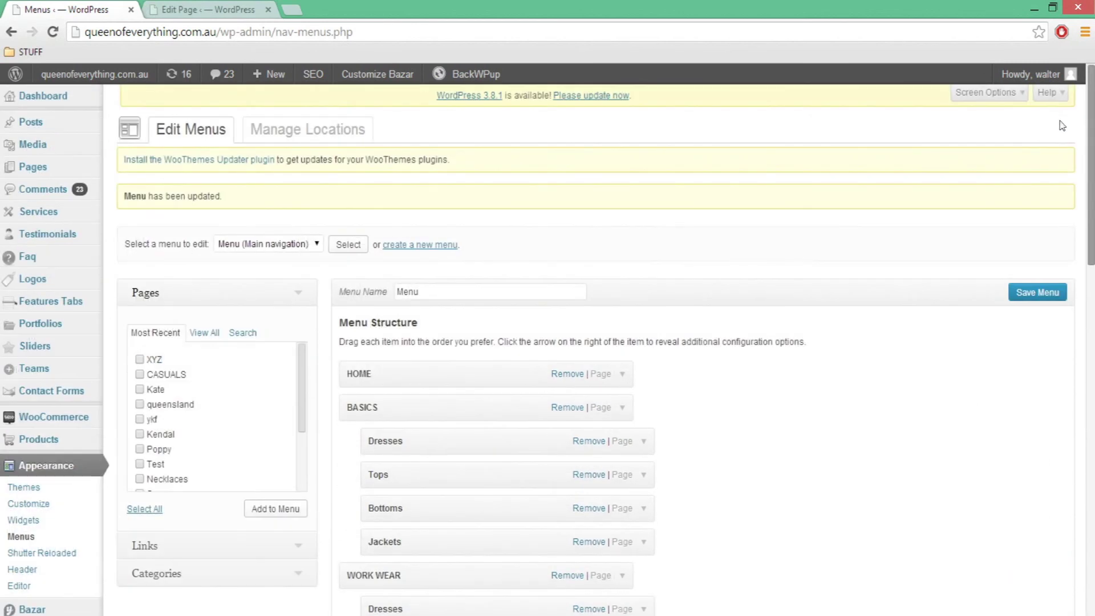
{"action": "left_click", "coordinate": [209, 9]}
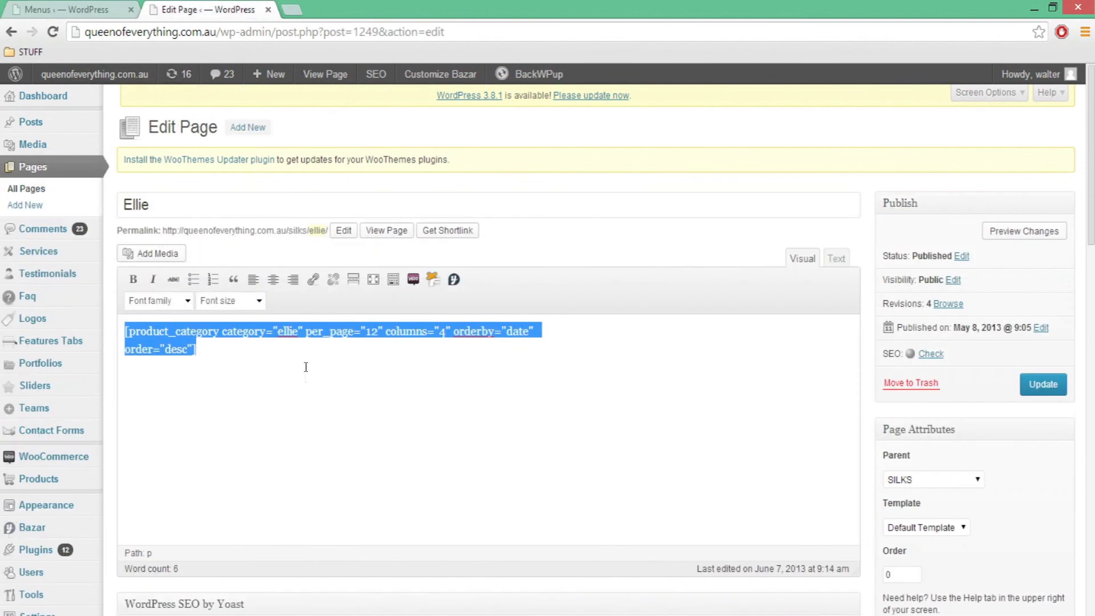
{"action": "left_click", "coordinate": [296, 378]}
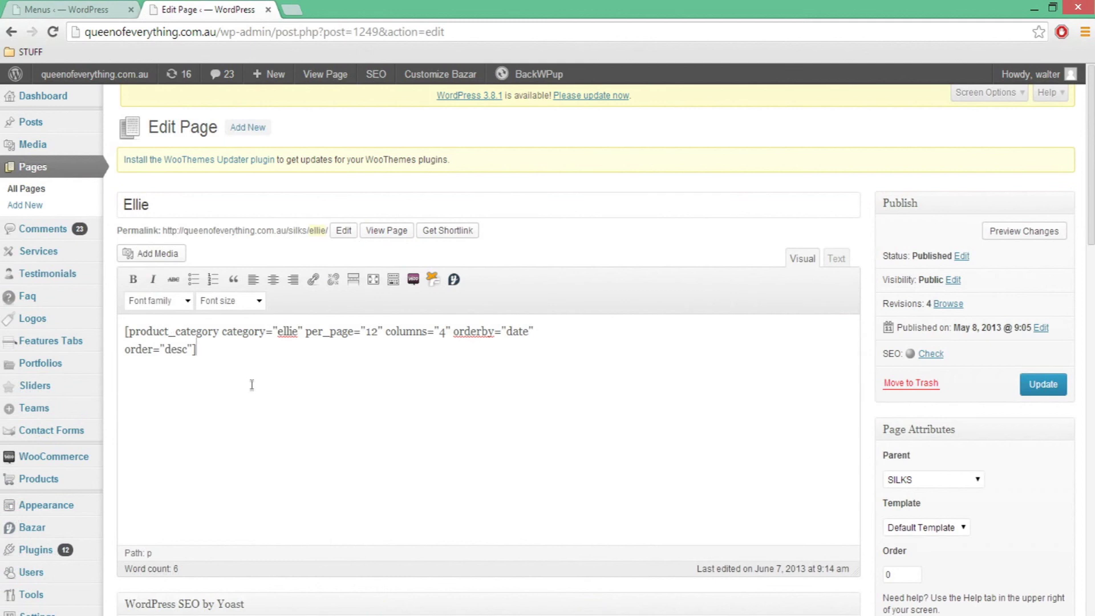
- Reselect and clear the product_category shortcode text several times, leaving it ordered by date, desc
{"action": "left_click_drag", "start_coordinate": [251, 385], "coordinate": [123, 331]}
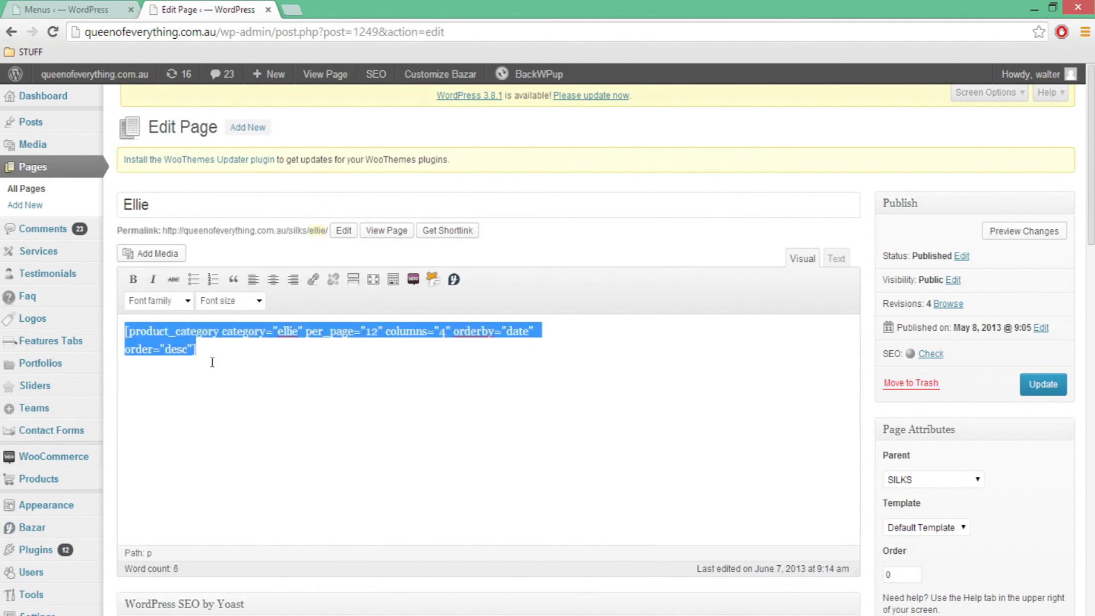
{"action": "left_click_drag", "start_coordinate": [225, 364], "coordinate": [114, 329]}
{"action": "left_click", "coordinate": [253, 368]}
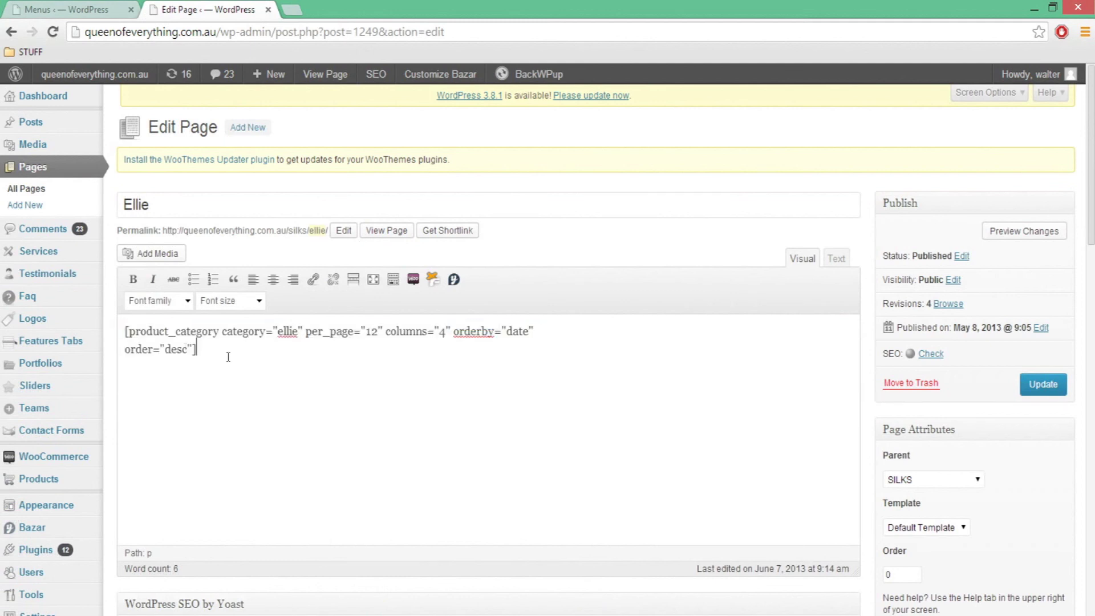
{"action": "left_click_drag", "start_coordinate": [228, 356], "coordinate": [194, 349]}
{"action": "left_click", "coordinate": [126, 330]}
{"action": "left_click", "coordinate": [230, 362]}
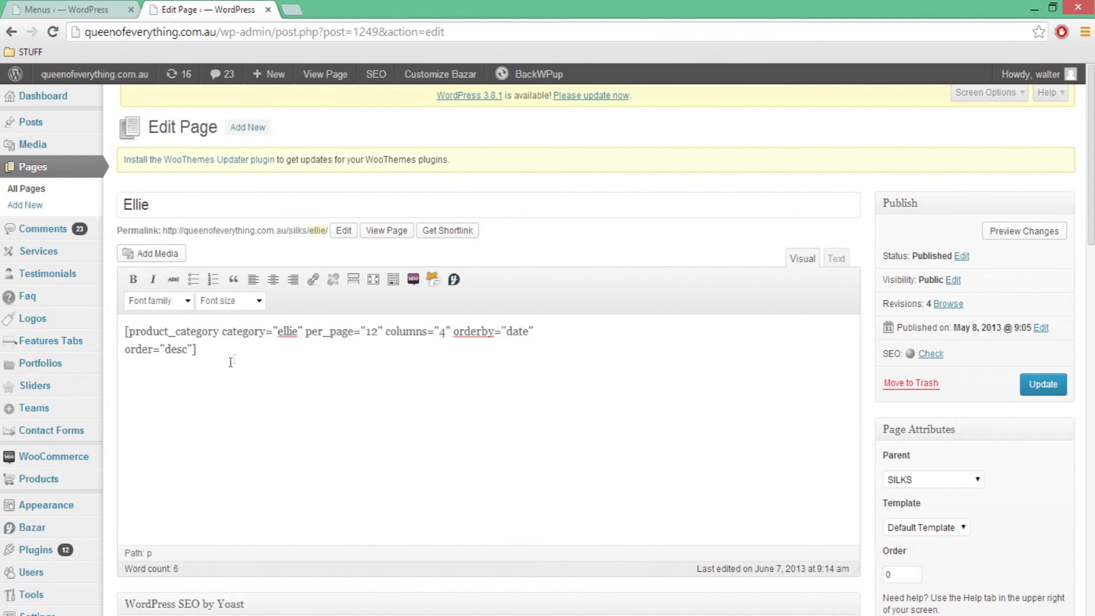